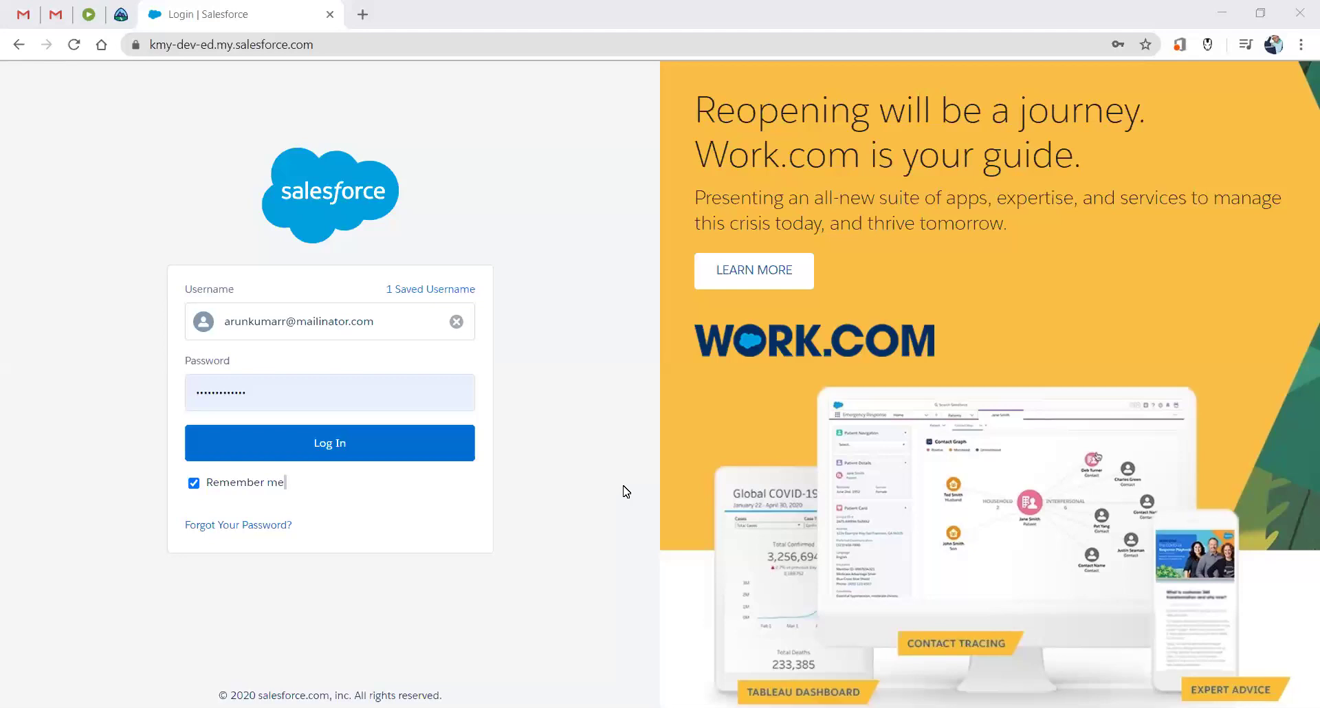
Log in and confirm the Leads tab's Today's Leads view shows no records.
{"action": "left_click", "coordinate": [434, 448]}
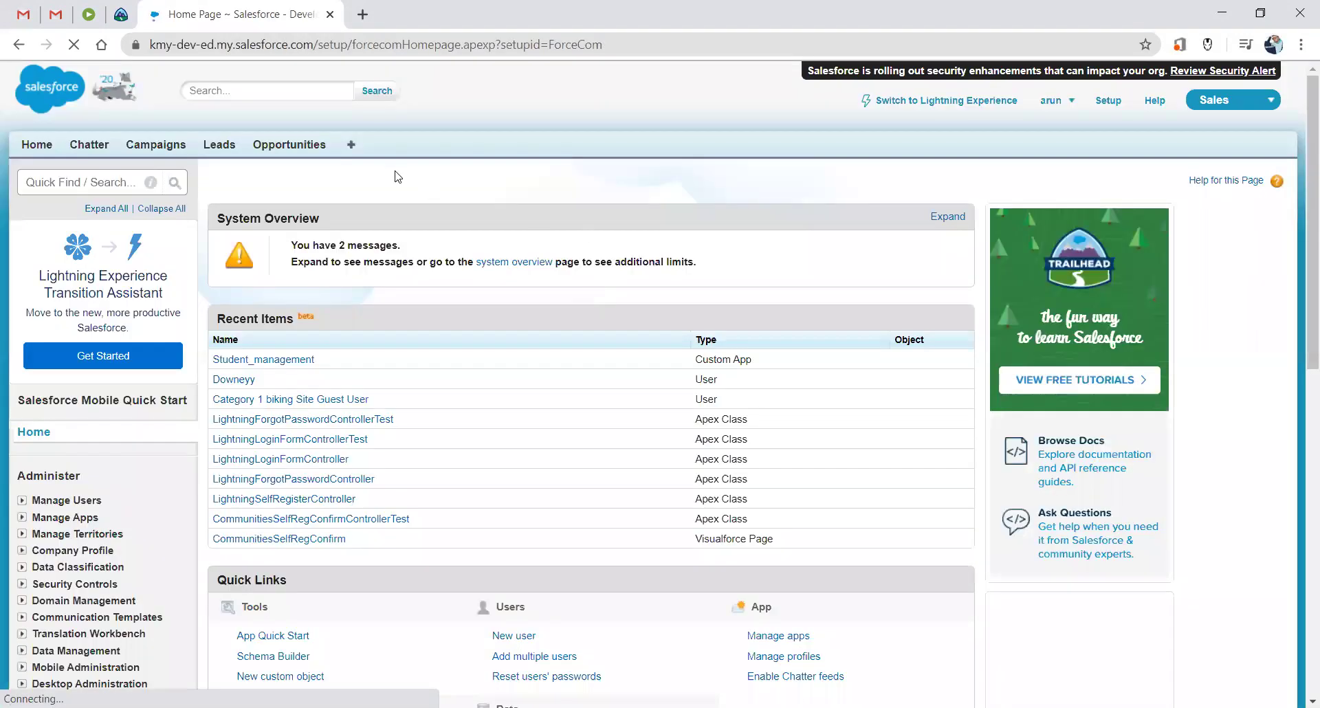
{"action": "left_click", "coordinate": [231, 148]}
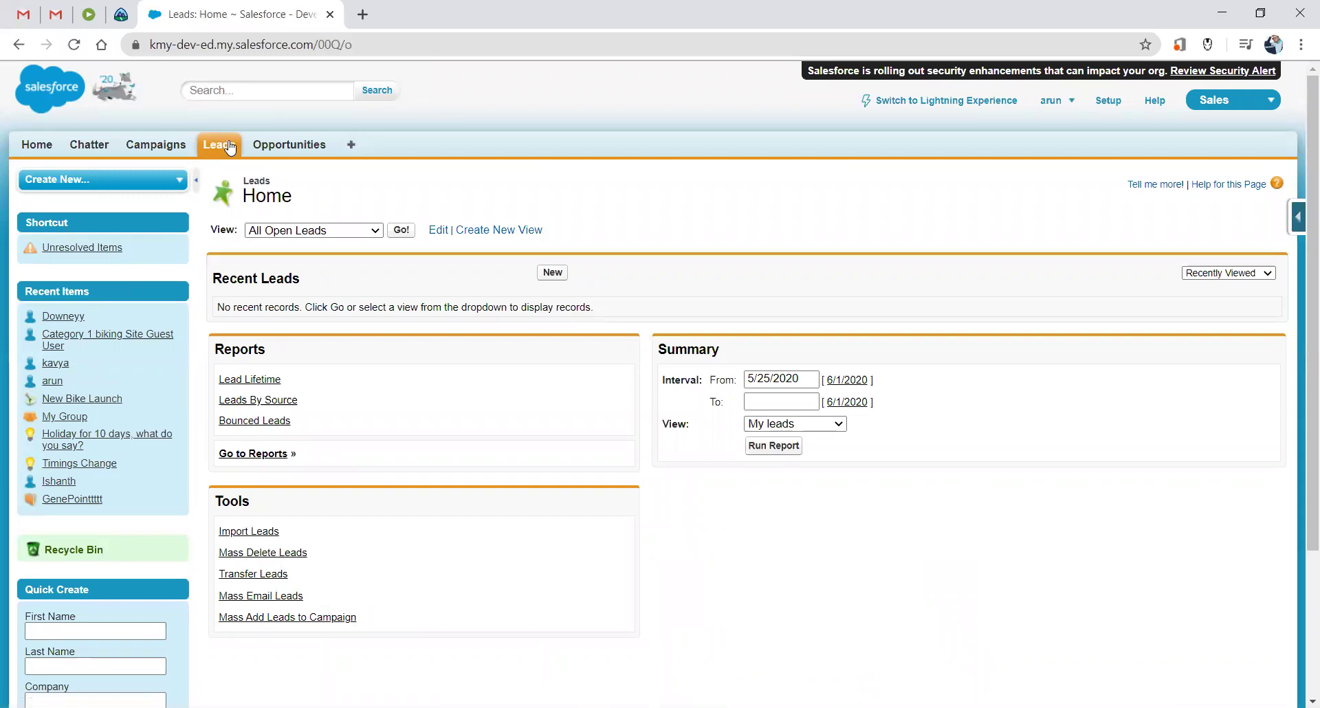
{"action": "left_click", "coordinate": [360, 231]}
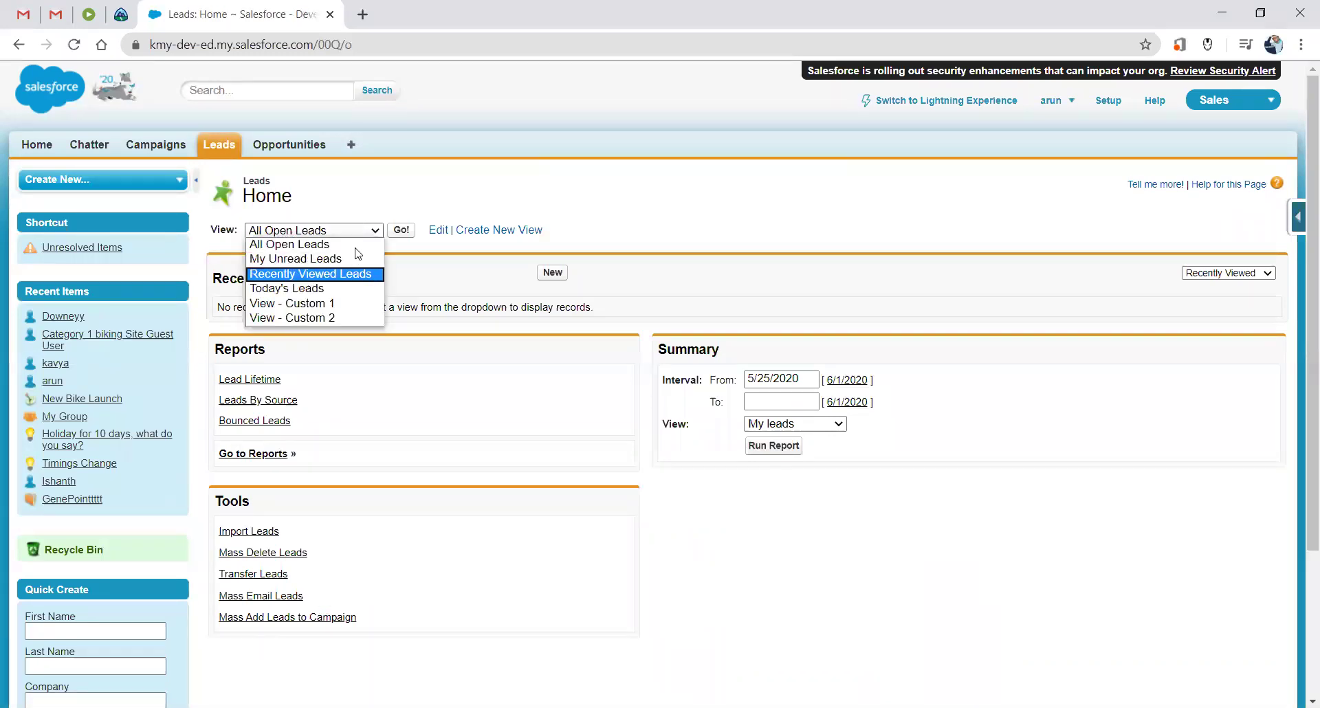
{"action": "left_click", "coordinate": [308, 289]}
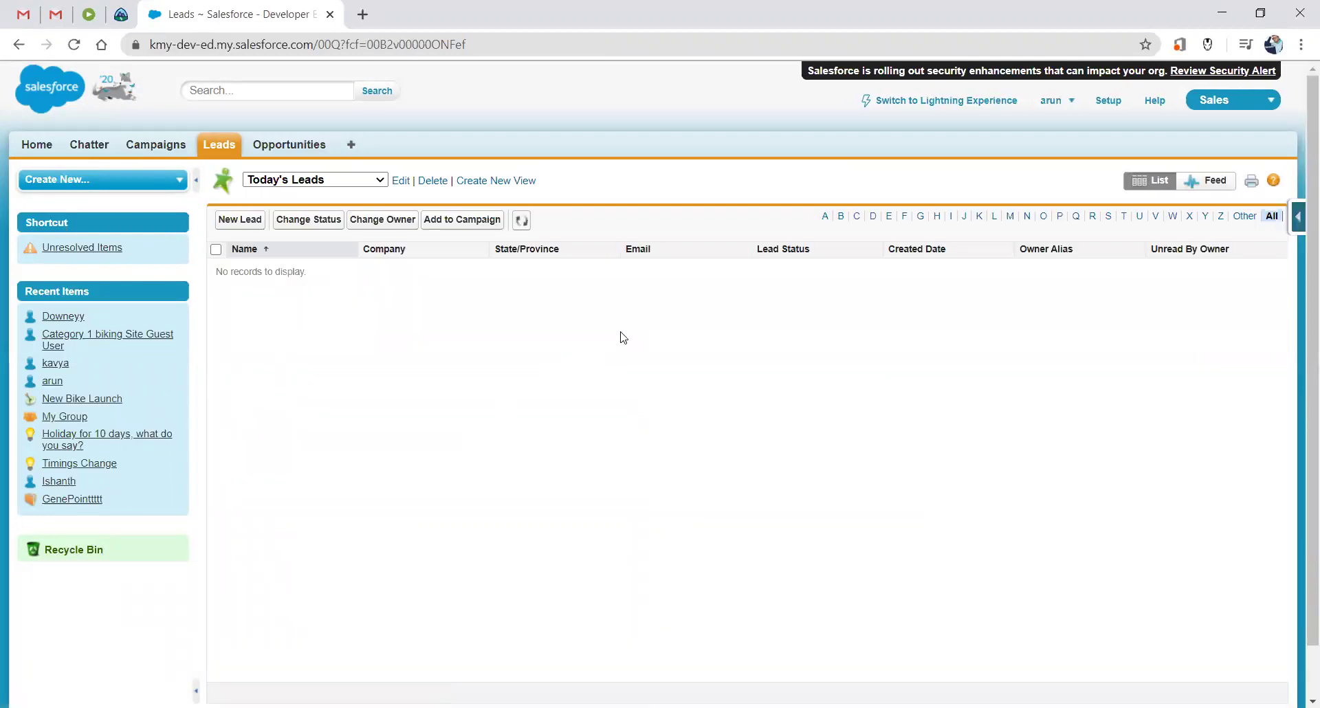
{"action": "left_click", "coordinate": [1107, 103]}
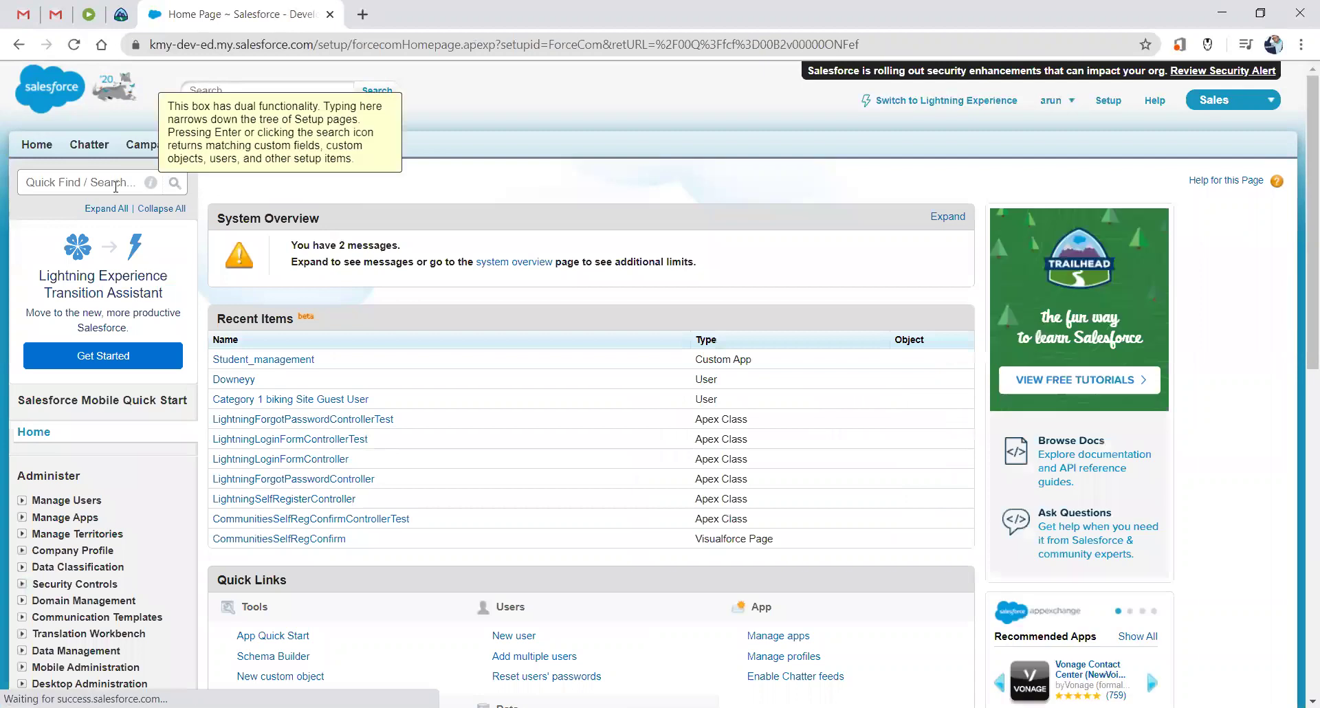
Find and open the Web-to-Lead setup page through a Quick Find search for 'web'.
{"action": "left_click", "coordinate": [116, 186]}
{"action": "type", "text": "web to"}
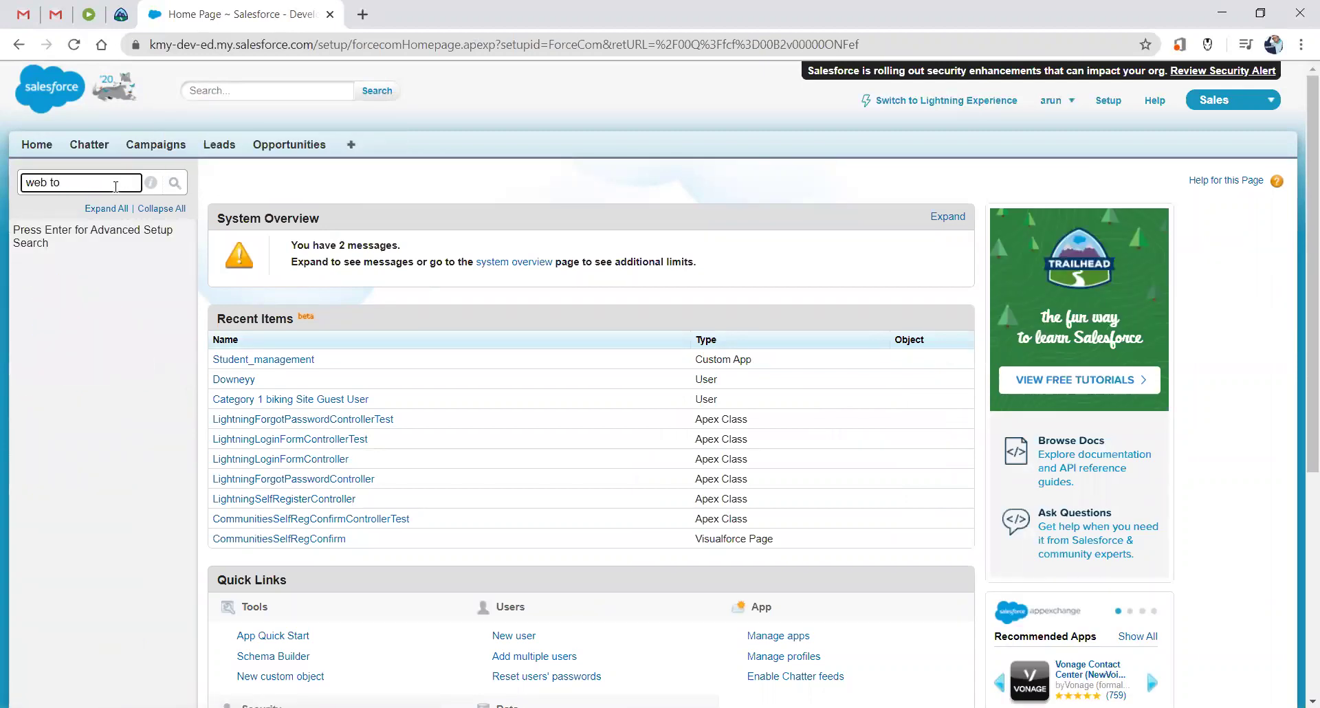
{"action": "key", "text": "BackSpace"}
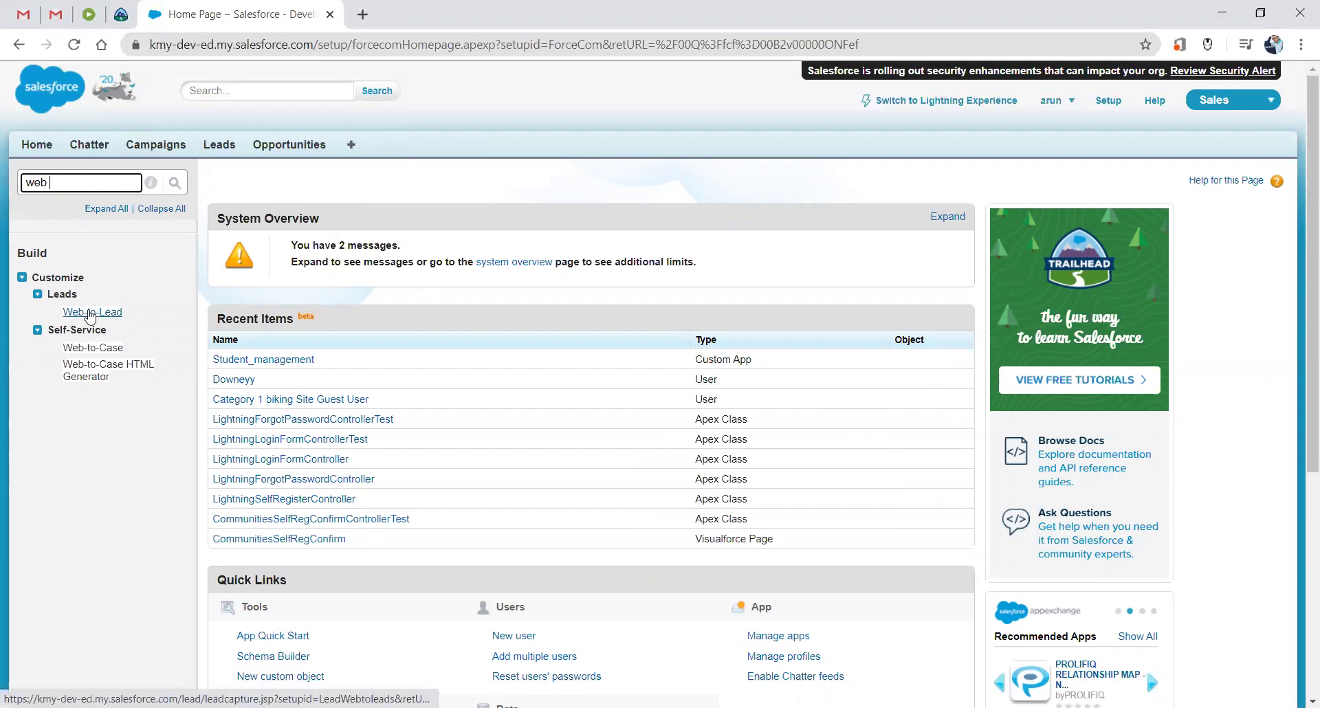
{"action": "left_click", "coordinate": [89, 313]}
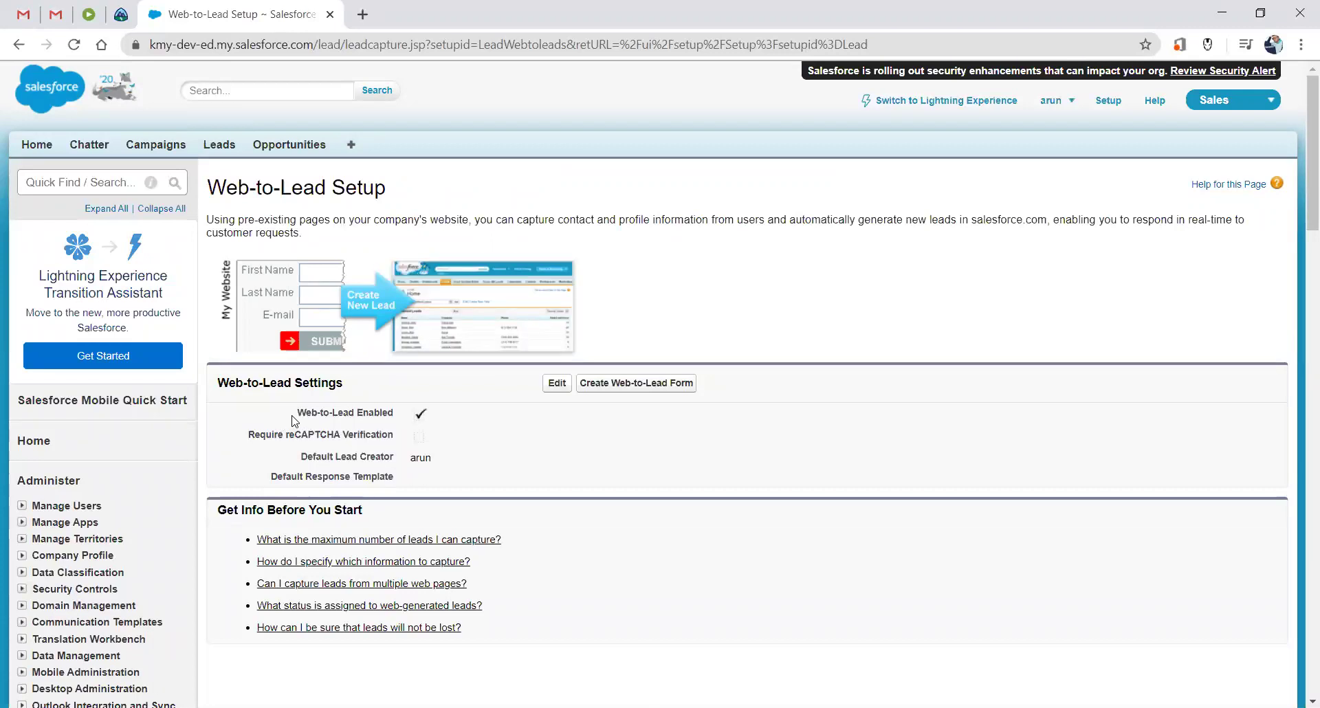
Confirm Web-to-Lead is enabled, opening its settings and cancelling without changes.
{"action": "left_click_drag", "start_coordinate": [293, 416], "coordinate": [474, 427]}
{"action": "left_click", "coordinate": [473, 427]}
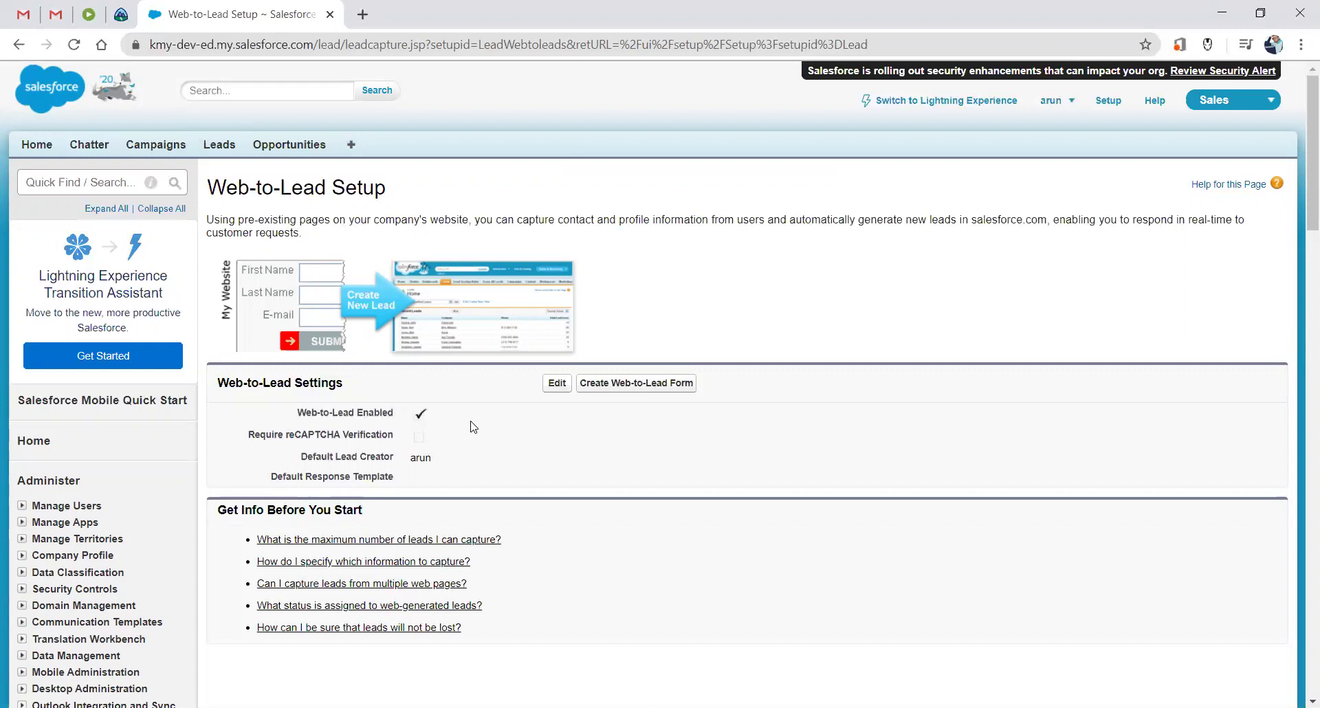
{"action": "left_click", "coordinate": [559, 384]}
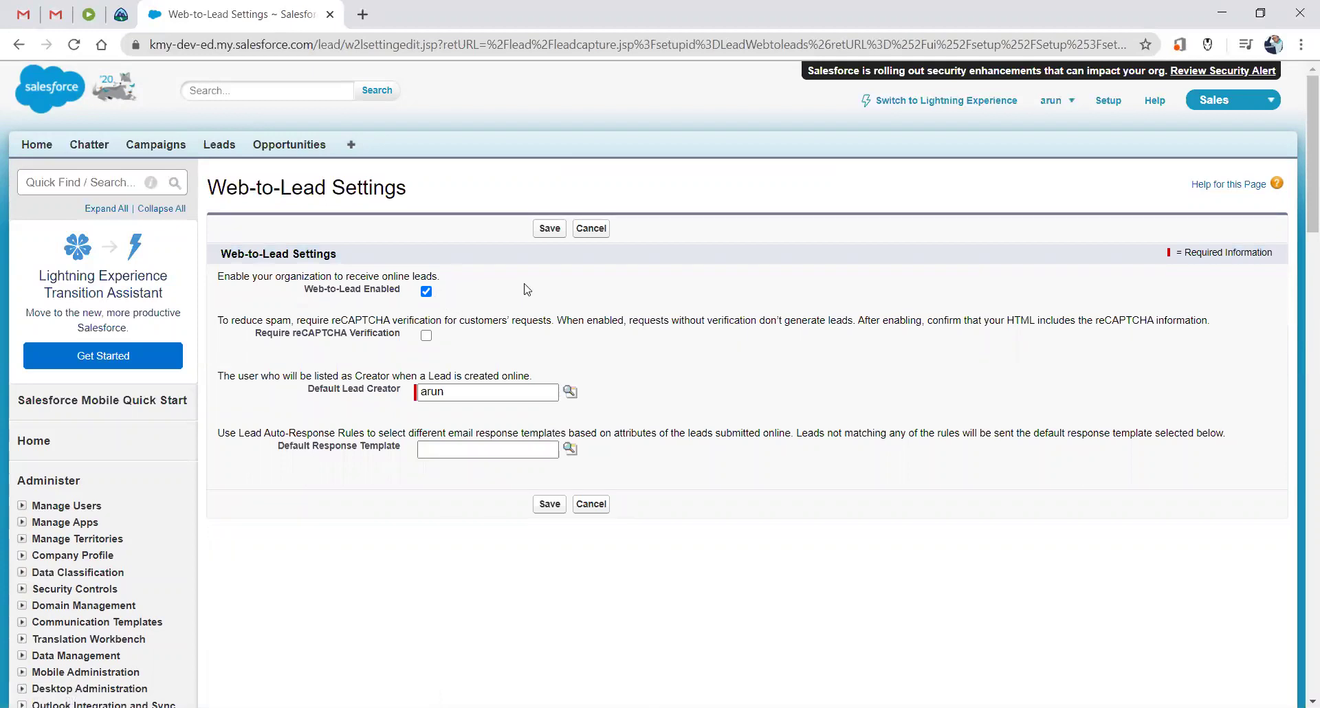
{"action": "left_click", "coordinate": [583, 235]}
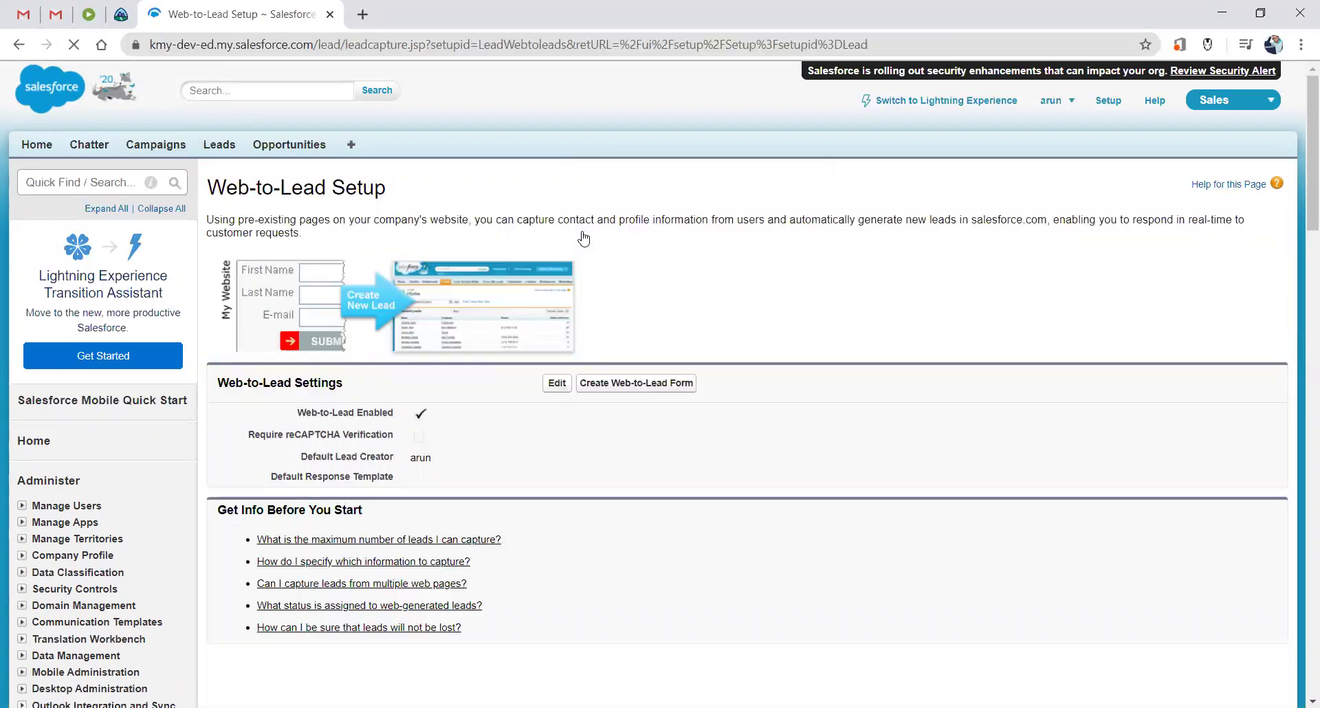
Open Create a Web-to-Lead Form, with a blank New Lead form in a second tab.
{"action": "left_click", "coordinate": [611, 389]}
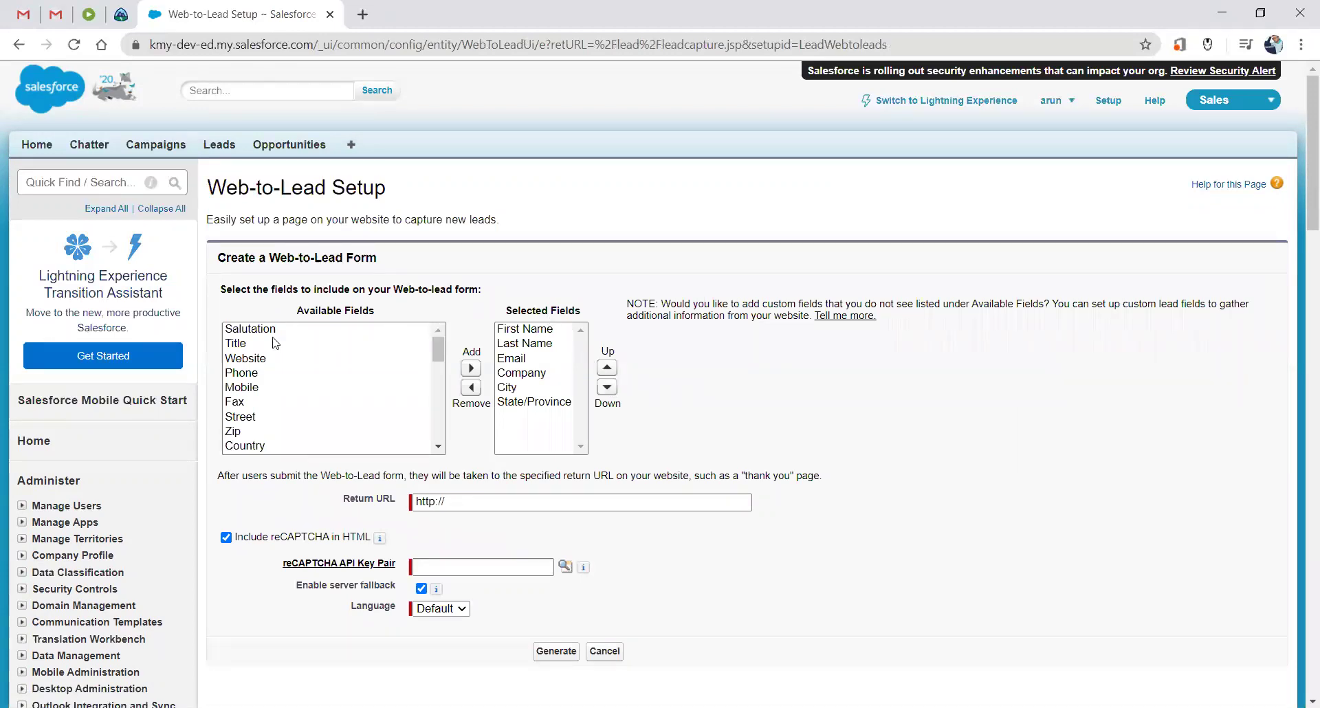
{"action": "middle_click", "coordinate": [229, 151]}
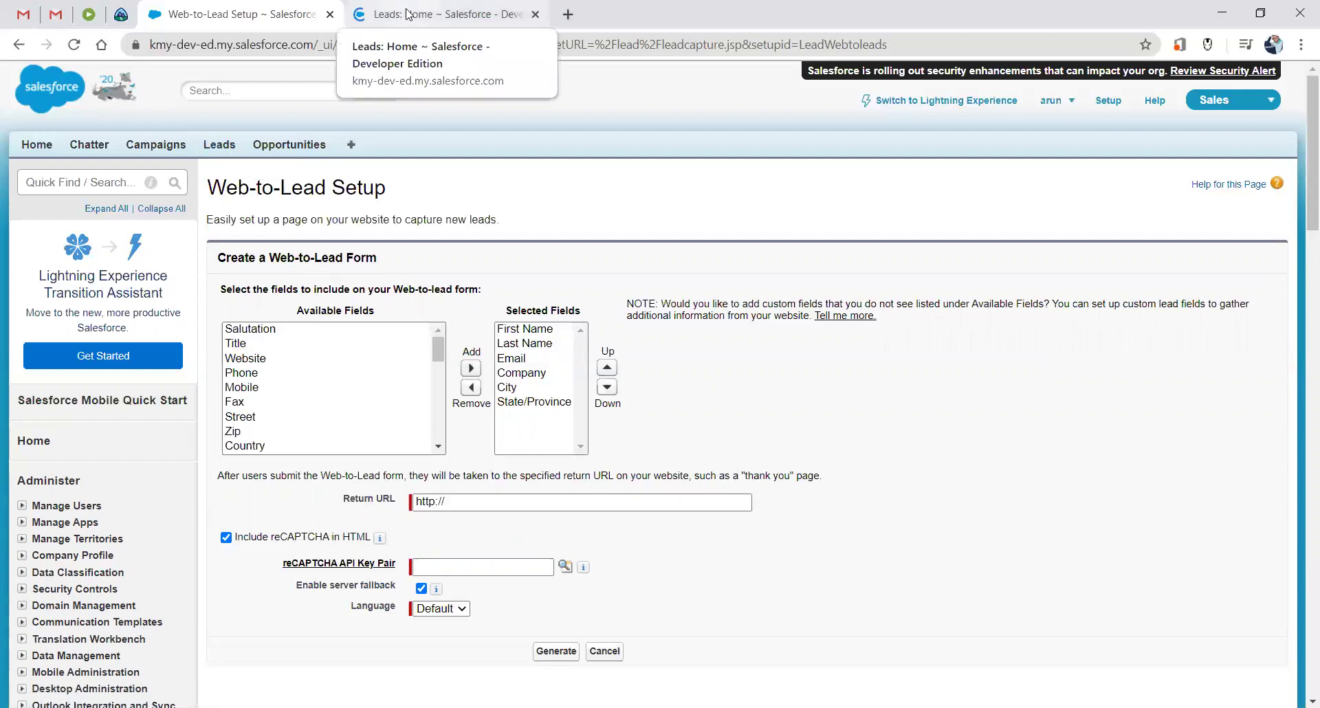
{"action": "left_click", "coordinate": [409, 14]}
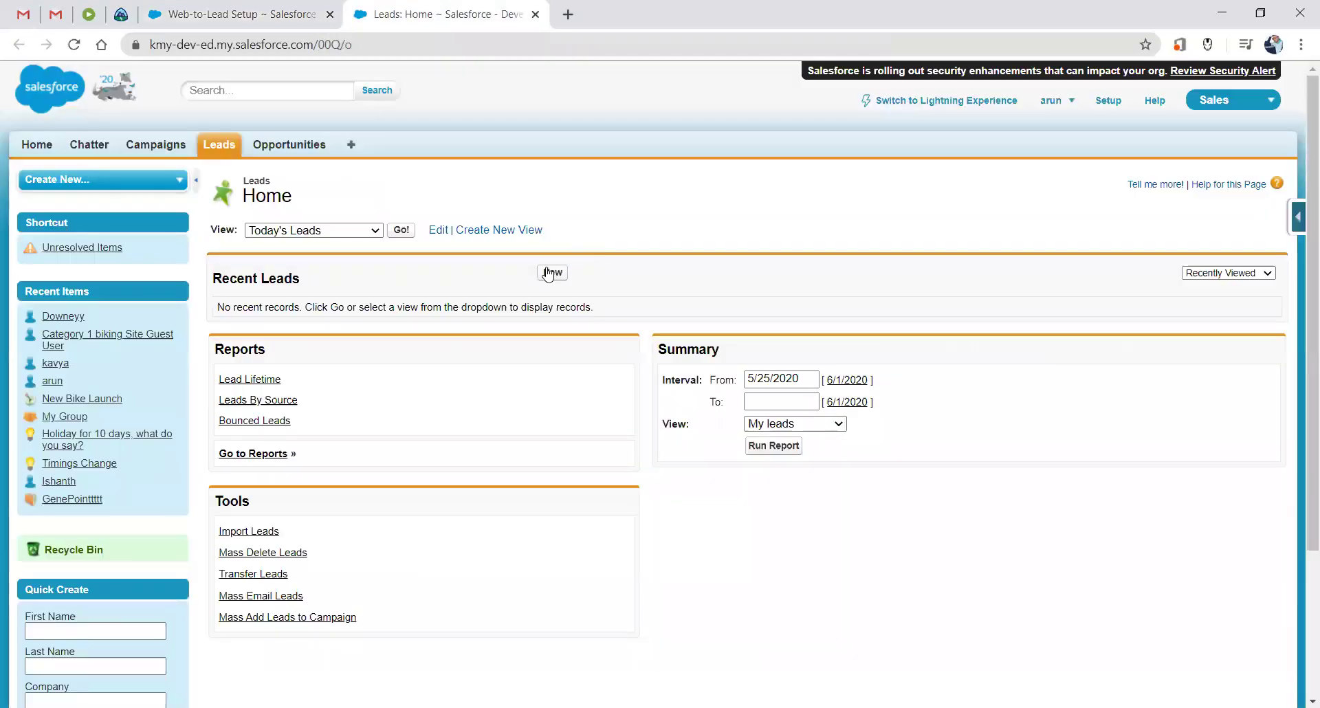
{"action": "left_click", "coordinate": [548, 273]}
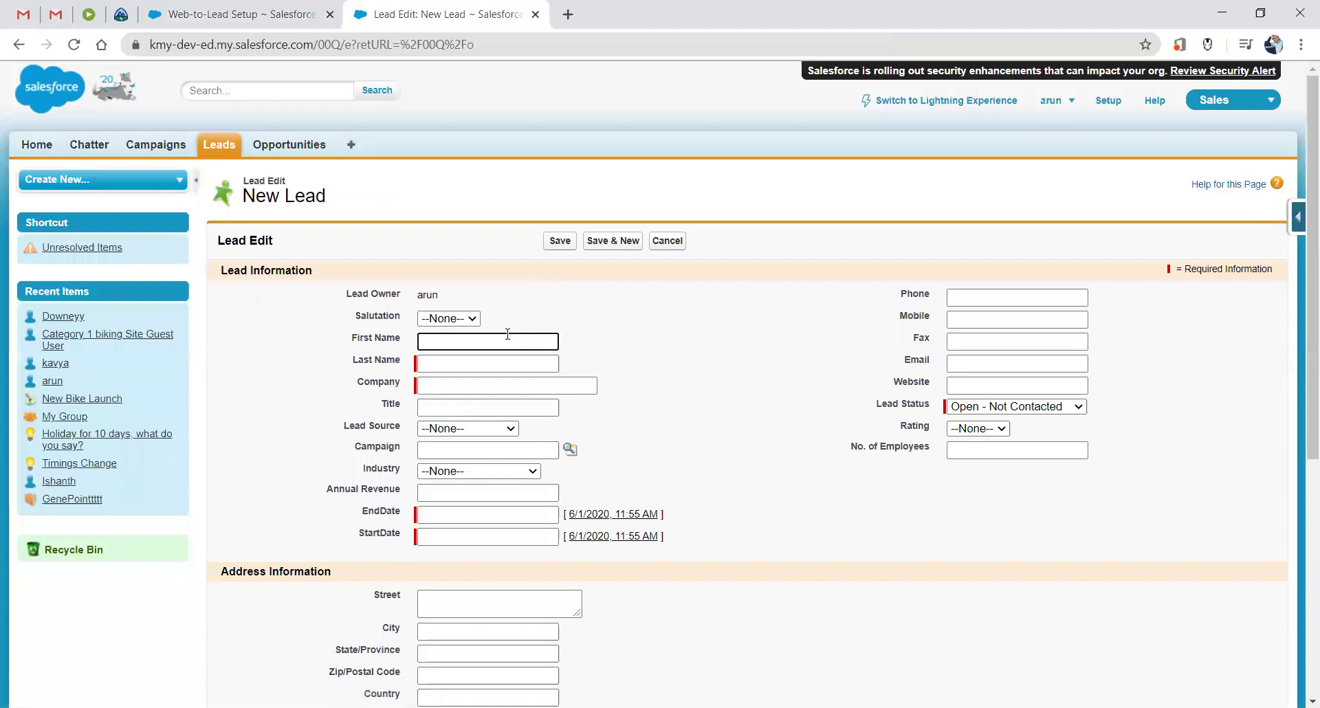
{"action": "scroll", "coordinate": [503, 342], "scroll_direction": "down", "scroll_amount": 1}
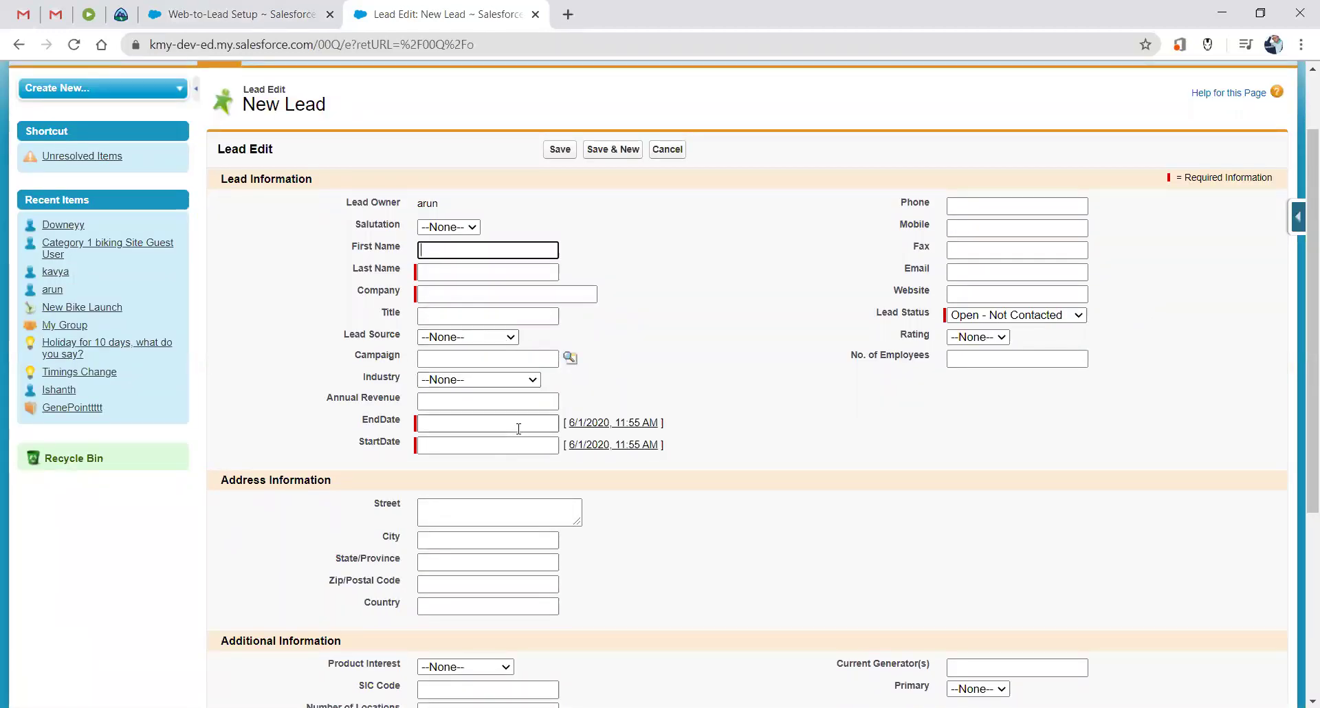
{"action": "scroll", "coordinate": [519, 428], "scroll_direction": "down", "scroll_amount": 3}
{"action": "scroll", "coordinate": [519, 433], "scroll_direction": "down", "scroll_amount": 1}
{"action": "scroll", "coordinate": [518, 433], "scroll_direction": "up", "scroll_amount": 6}
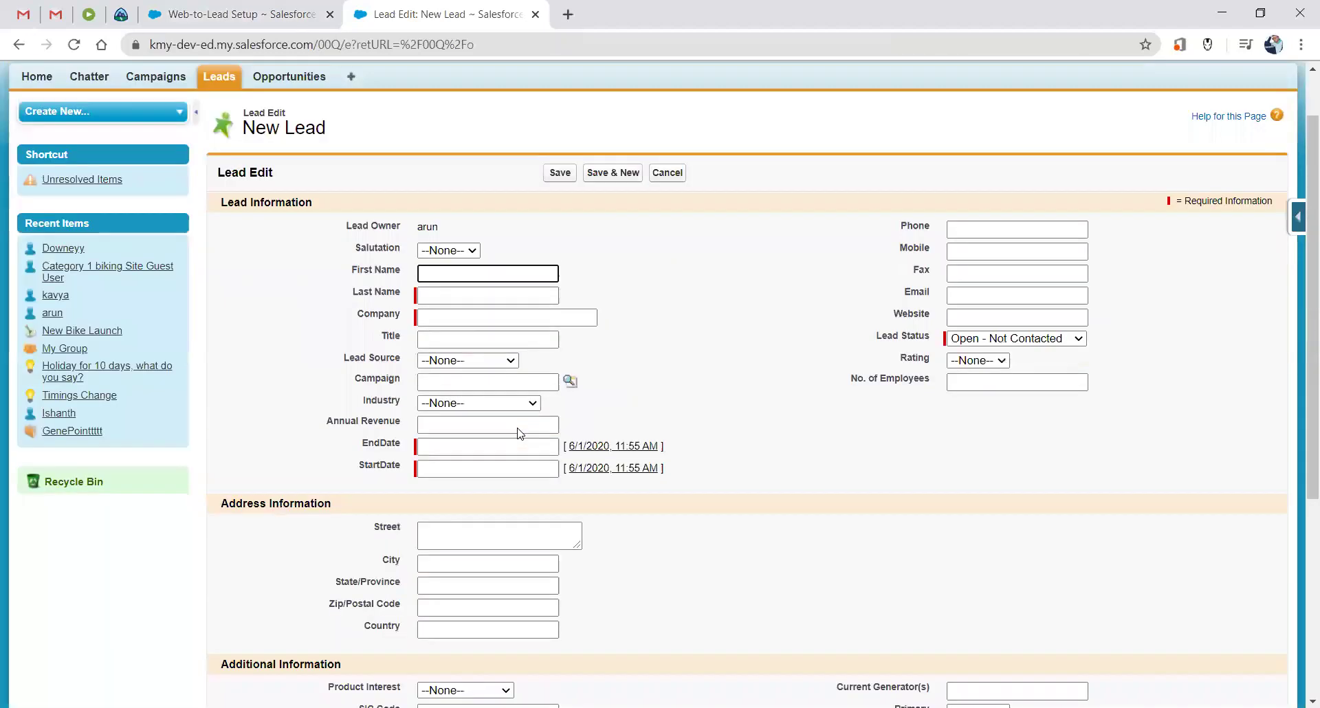
{"action": "left_click", "coordinate": [263, 20]}
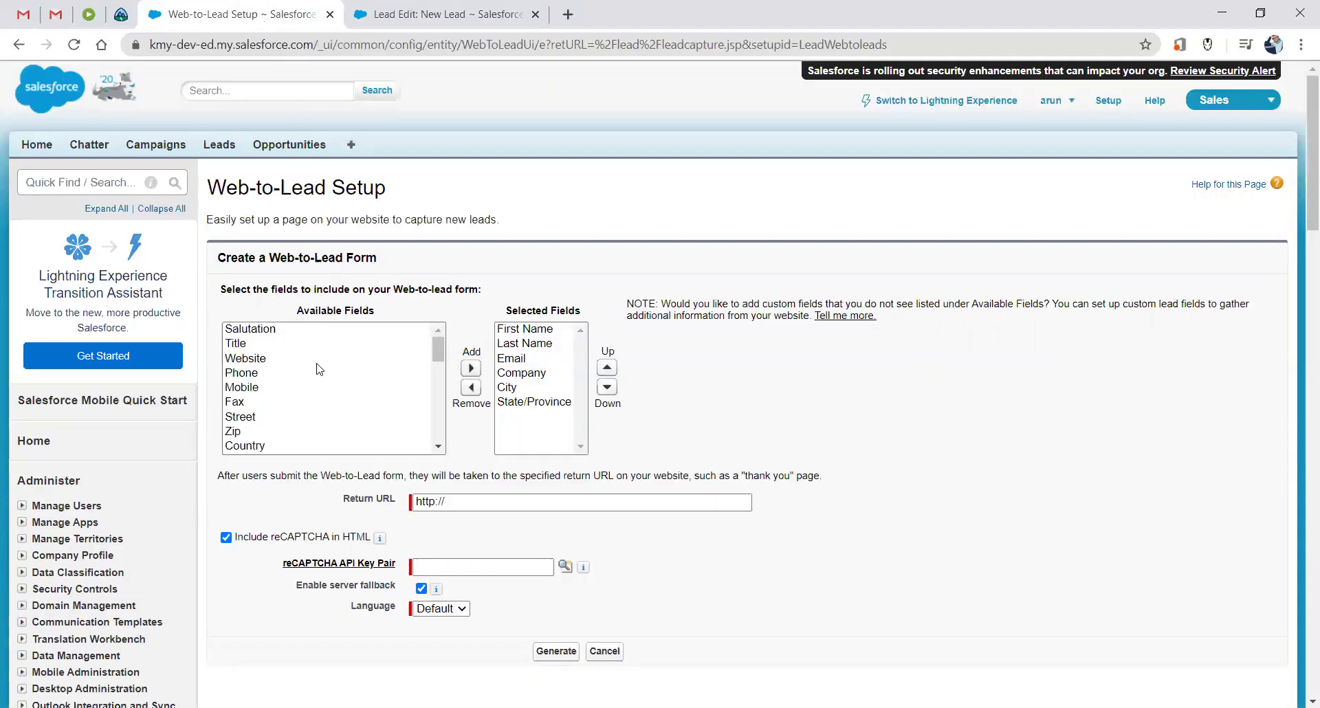
Review the form's chosen lead fields and add Phone, giving seven fields.
{"action": "scroll", "coordinate": [318, 370], "scroll_direction": "down", "scroll_amount": 10}
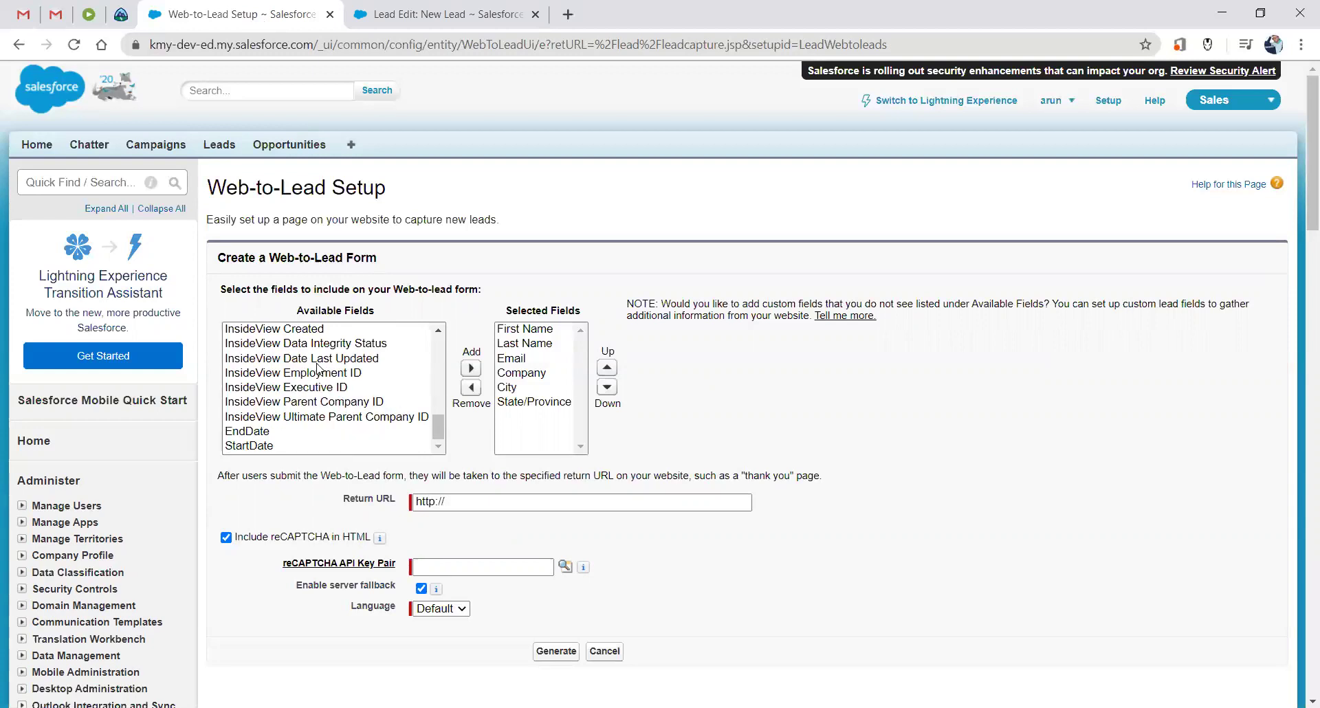
{"action": "scroll", "coordinate": [318, 369], "scroll_direction": "down", "scroll_amount": 4}
{"action": "scroll", "coordinate": [319, 369], "scroll_direction": "up", "scroll_amount": 5}
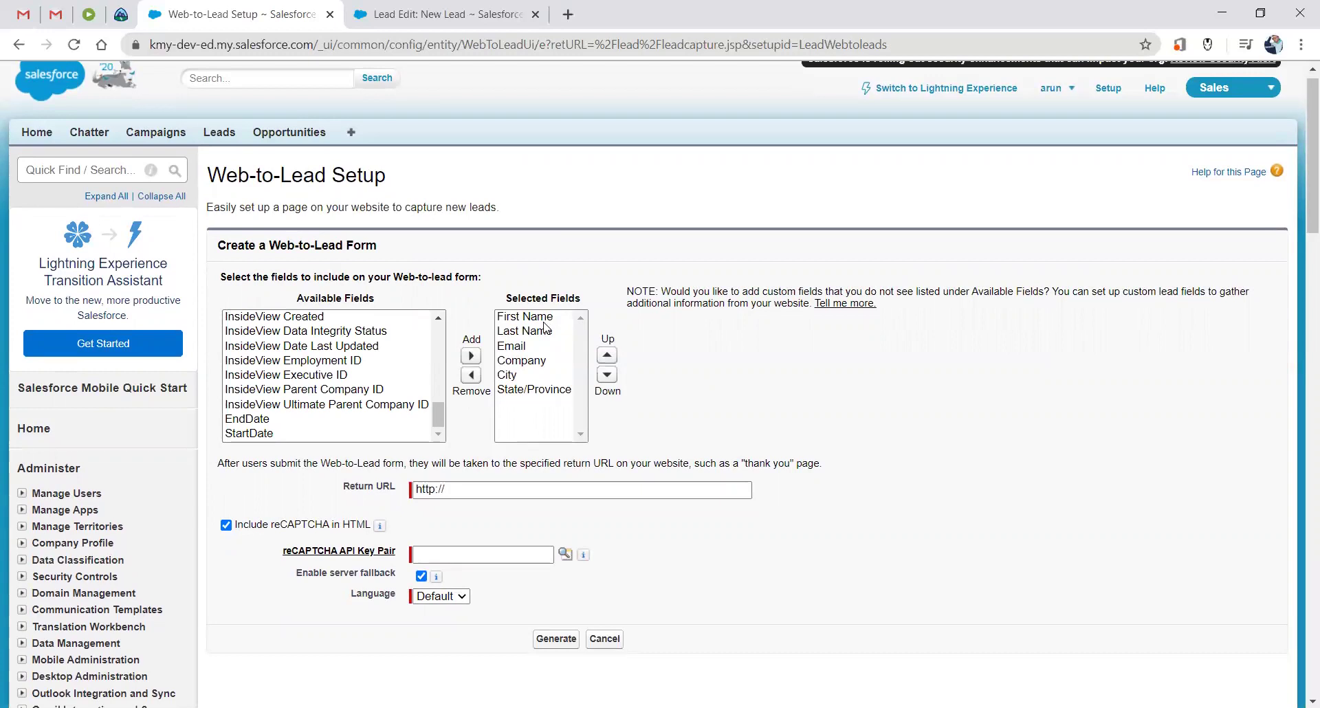
{"action": "left_click", "coordinate": [545, 323]}
{"action": "left_click", "coordinate": [524, 337]}
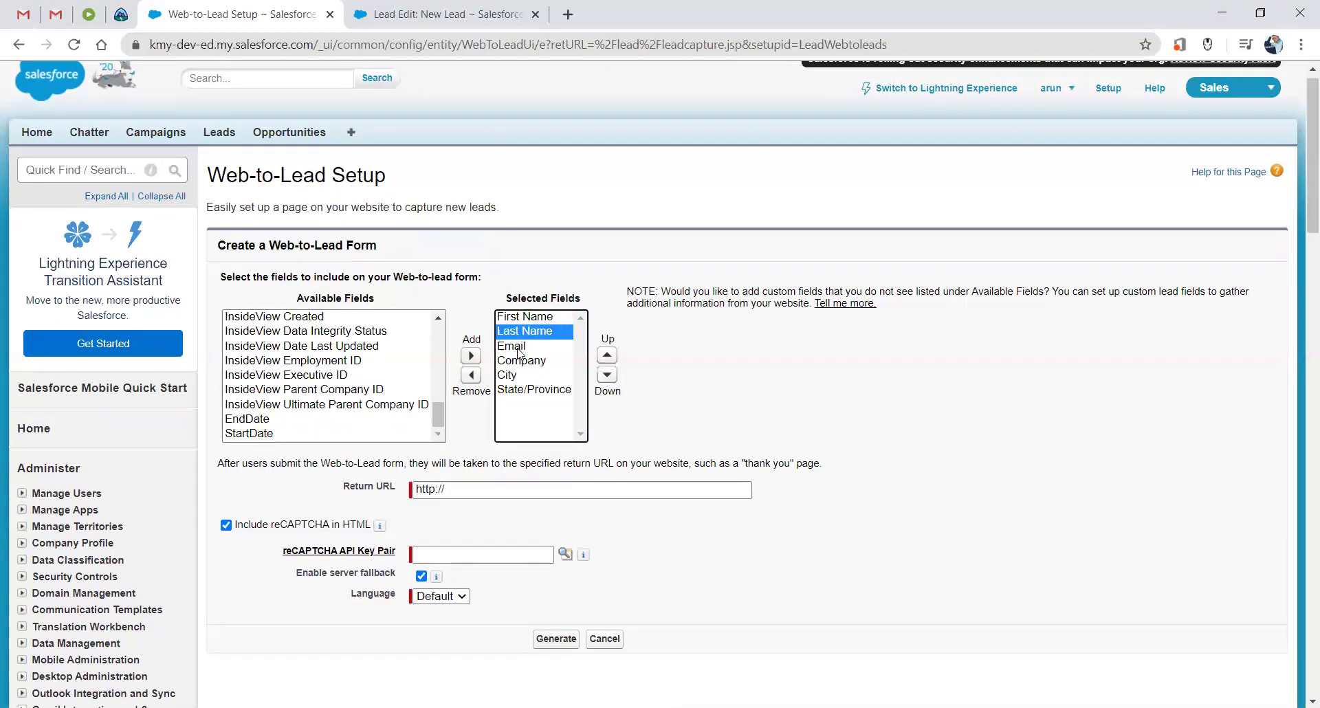
{"action": "left_click", "coordinate": [519, 348]}
{"action": "left_click", "coordinate": [526, 361]}
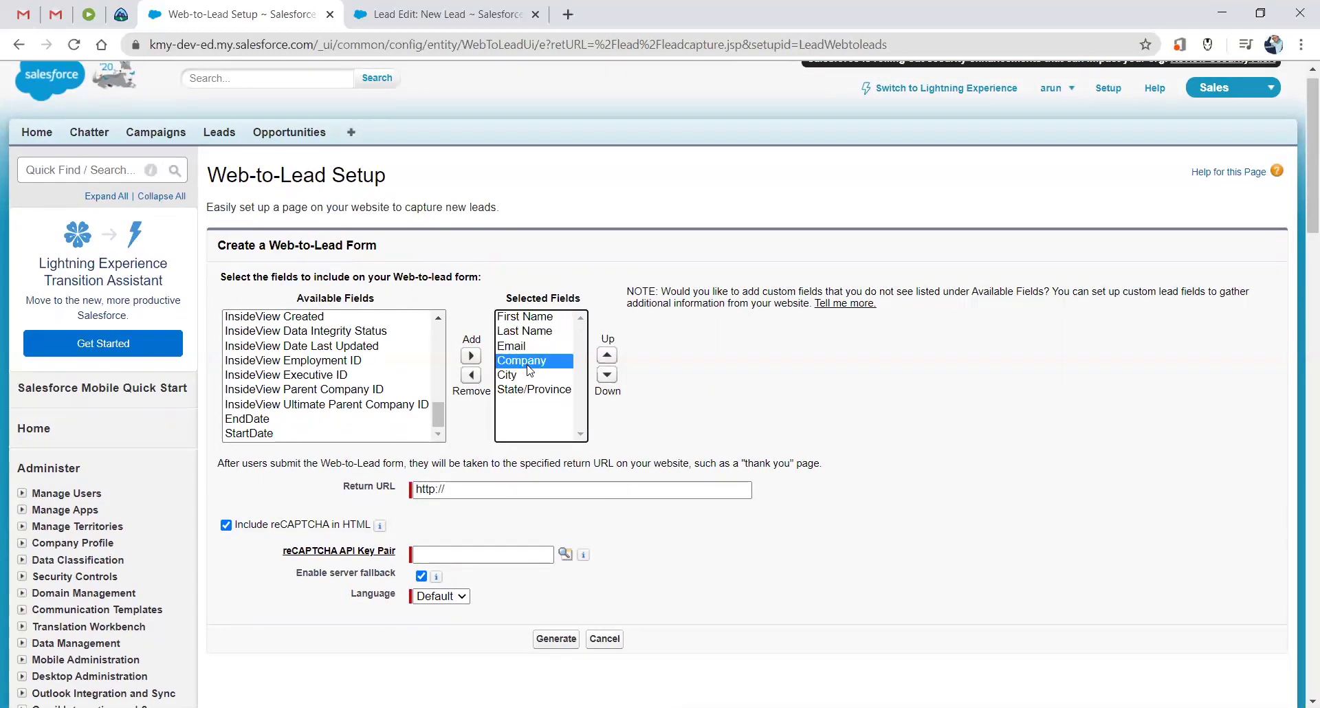
{"action": "key", "text": "Down"}
{"action": "key", "text": "Down"}
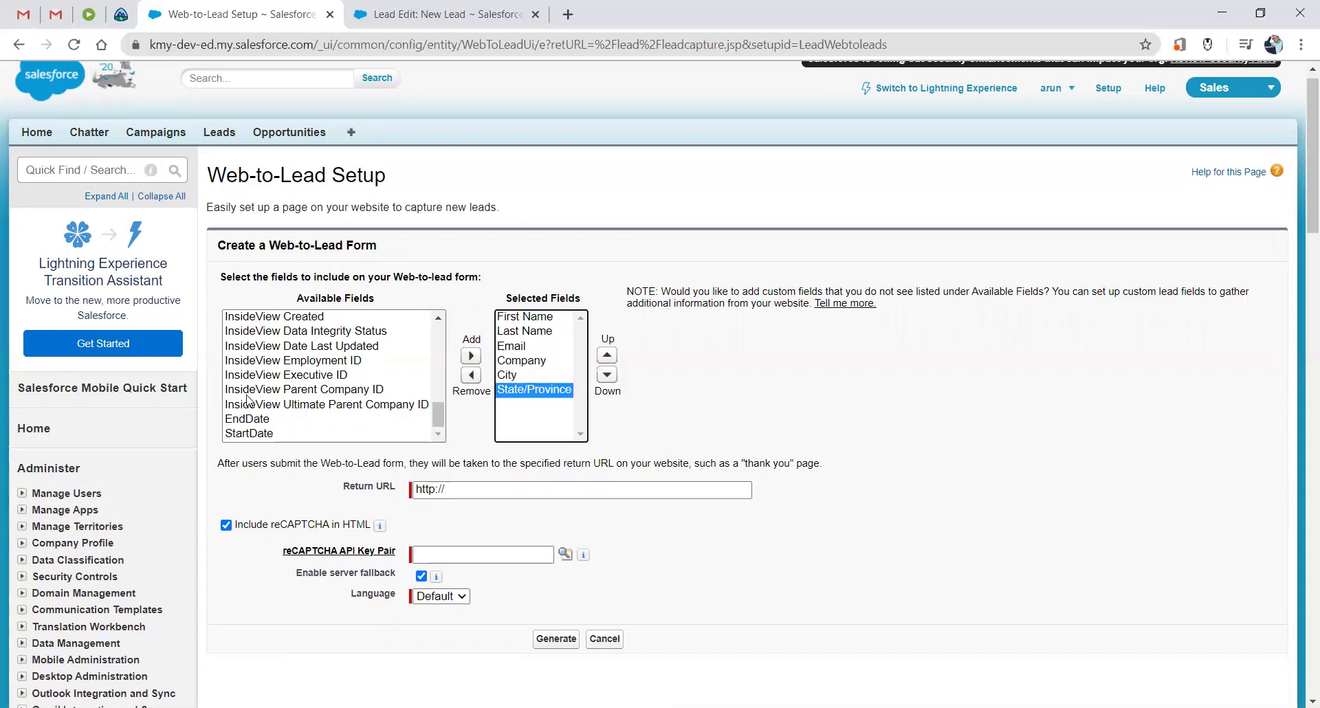
{"action": "scroll", "coordinate": [249, 401], "scroll_direction": "down", "scroll_amount": 5}
{"action": "scroll", "coordinate": [287, 357], "scroll_direction": "up", "scroll_amount": 8}
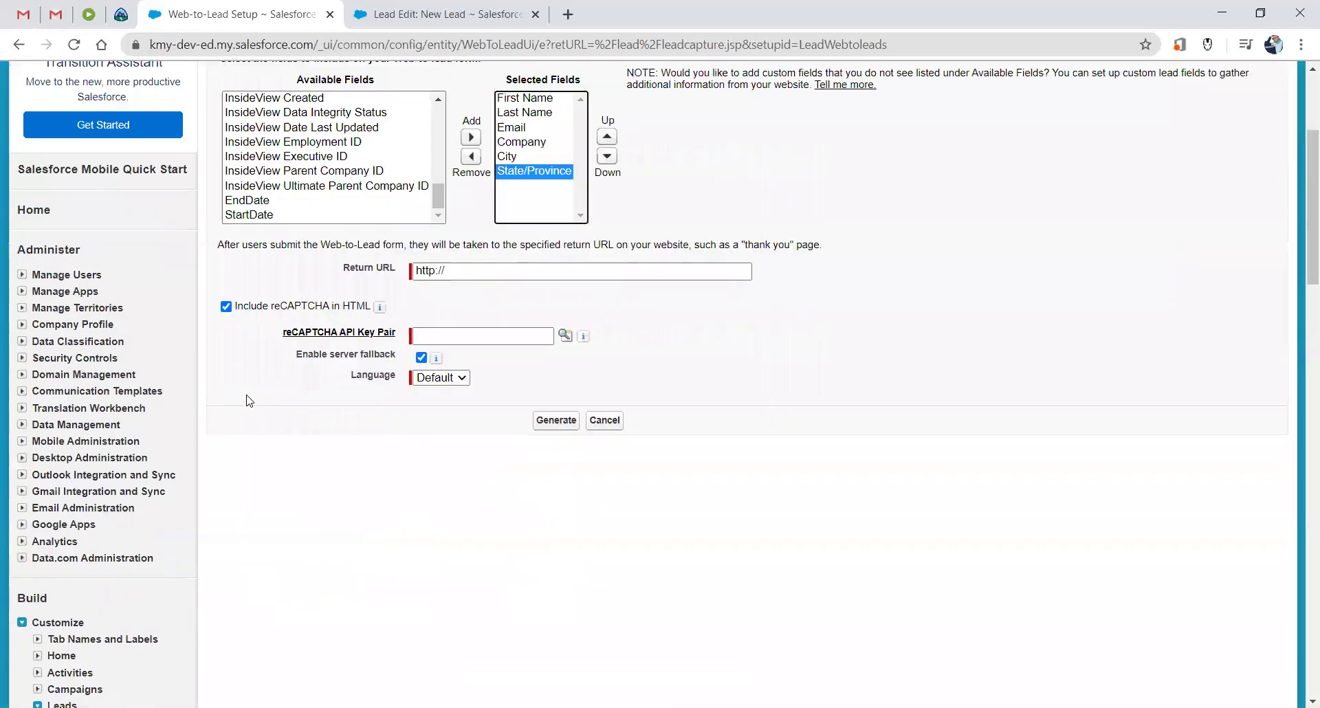
{"action": "scroll", "coordinate": [287, 357], "scroll_direction": "up", "scroll_amount": 10}
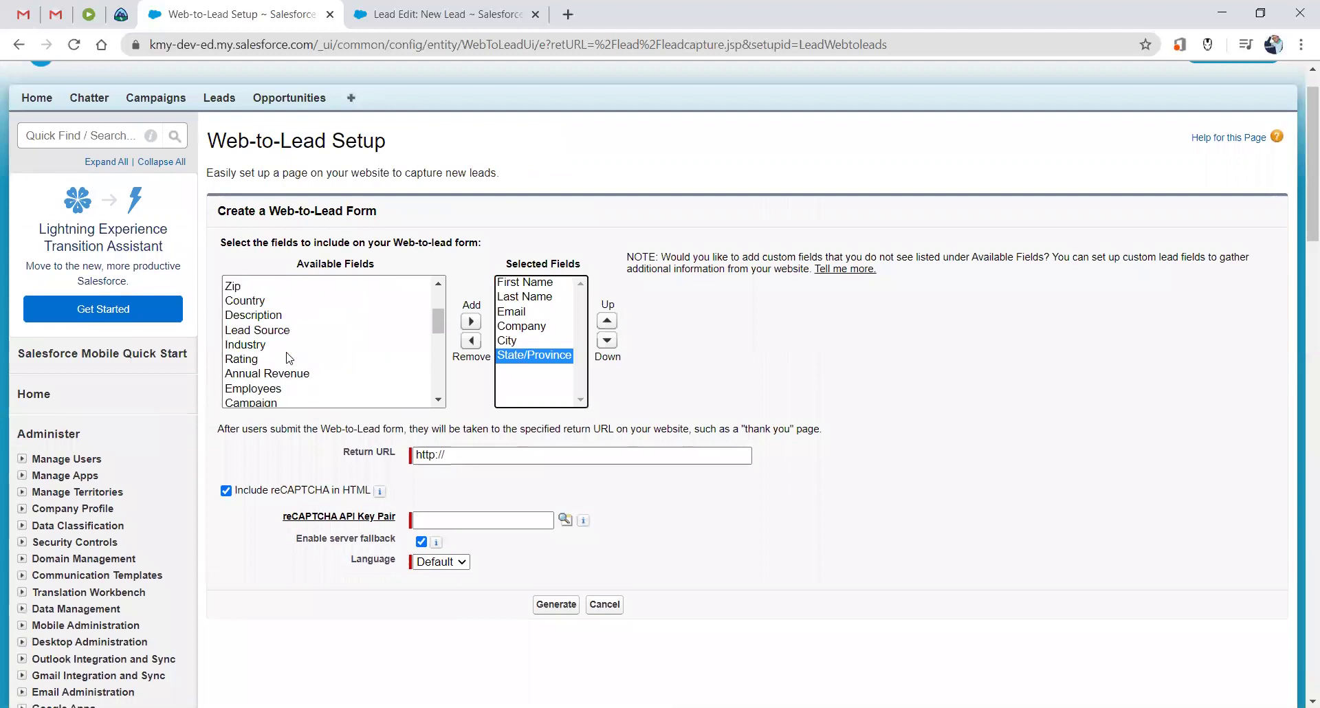
{"action": "scroll", "coordinate": [288, 357], "scroll_direction": "up", "scroll_amount": 1}
{"action": "left_click", "coordinate": [253, 373]}
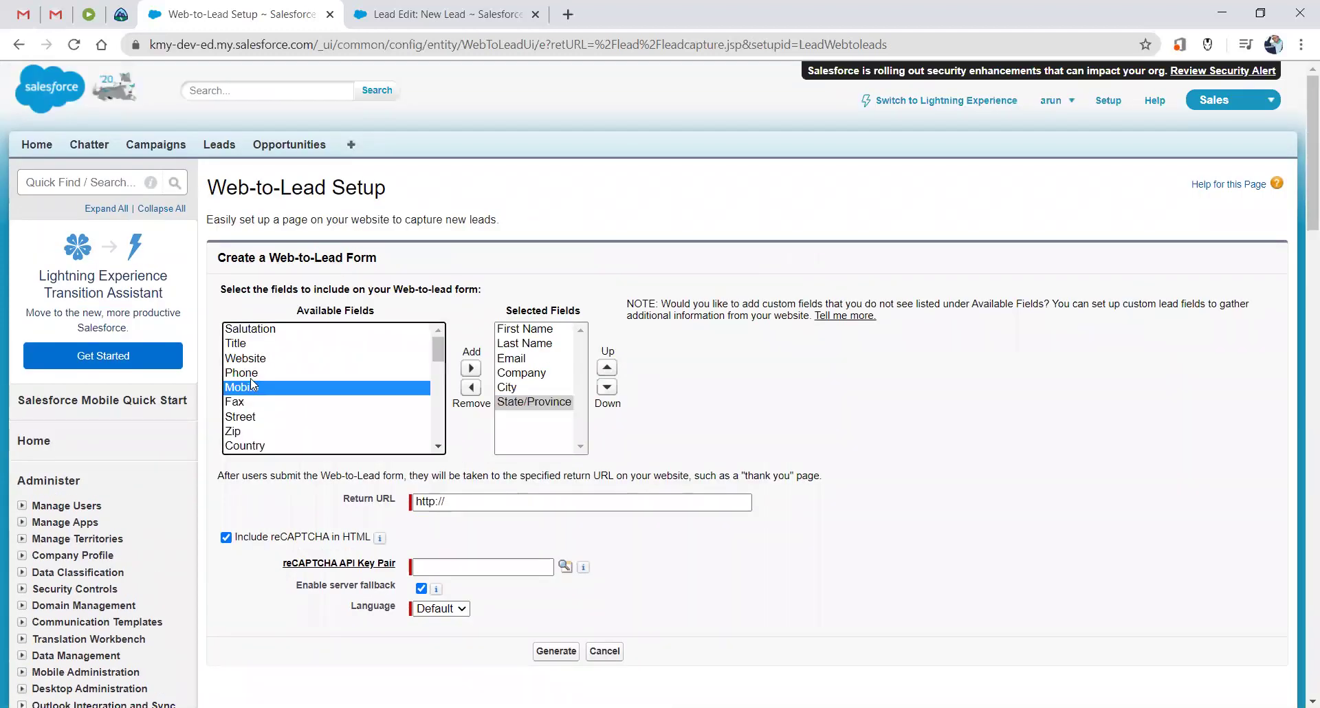
{"action": "left_click", "coordinate": [470, 368]}
{"action": "left_click", "coordinate": [461, 500]}
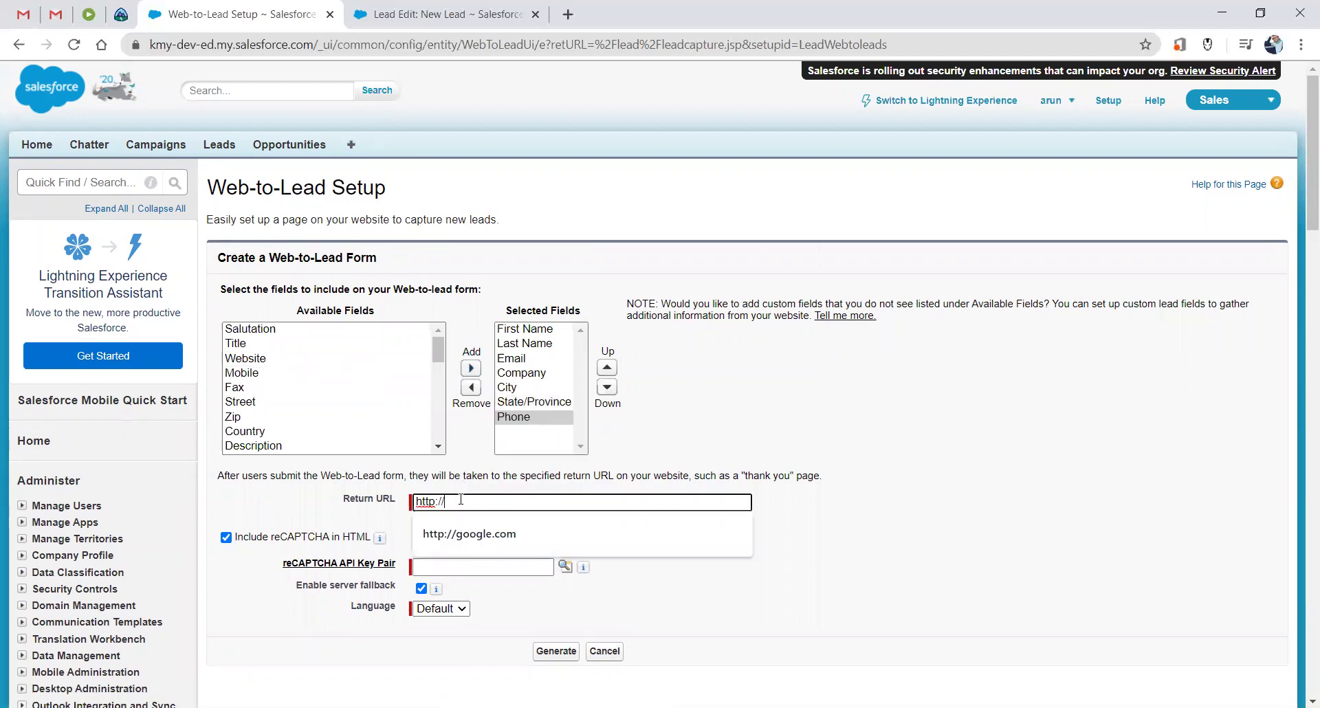
{"action": "left_click", "coordinate": [371, 512]}
{"action": "left_click", "coordinate": [490, 502]}
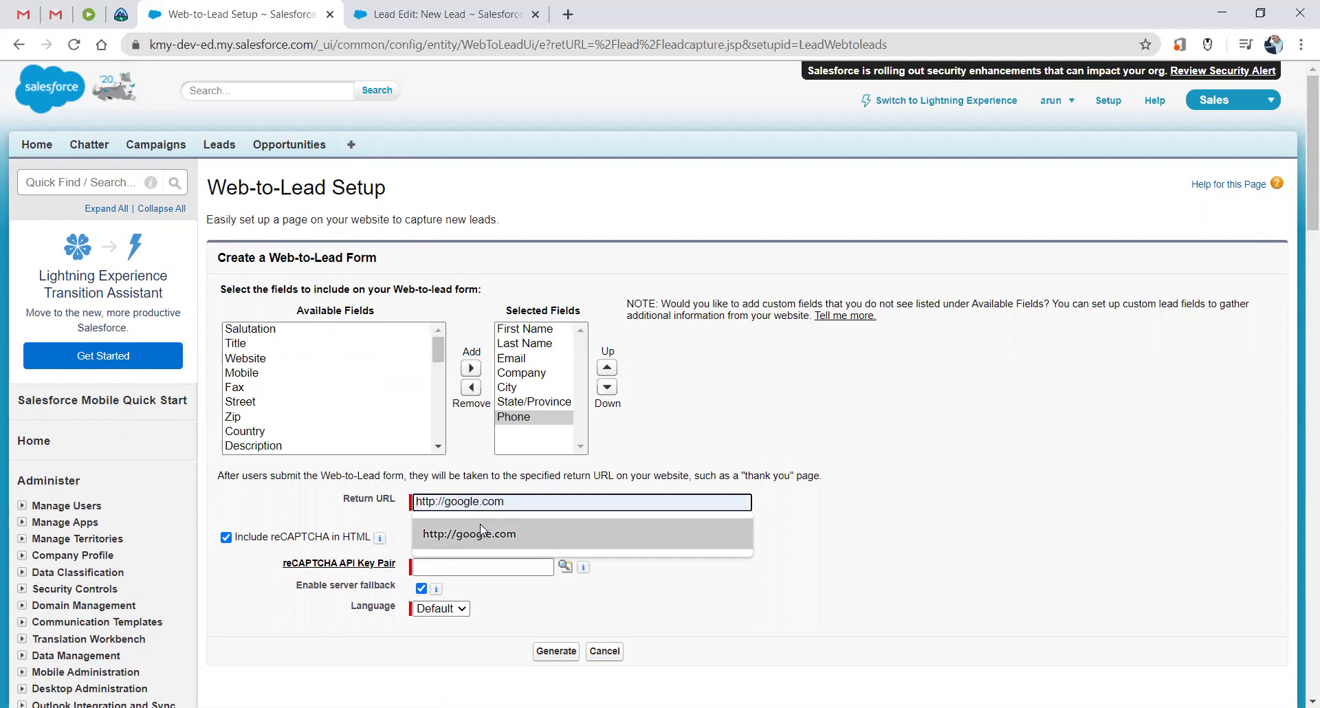
{"action": "left_click", "coordinate": [480, 524]}
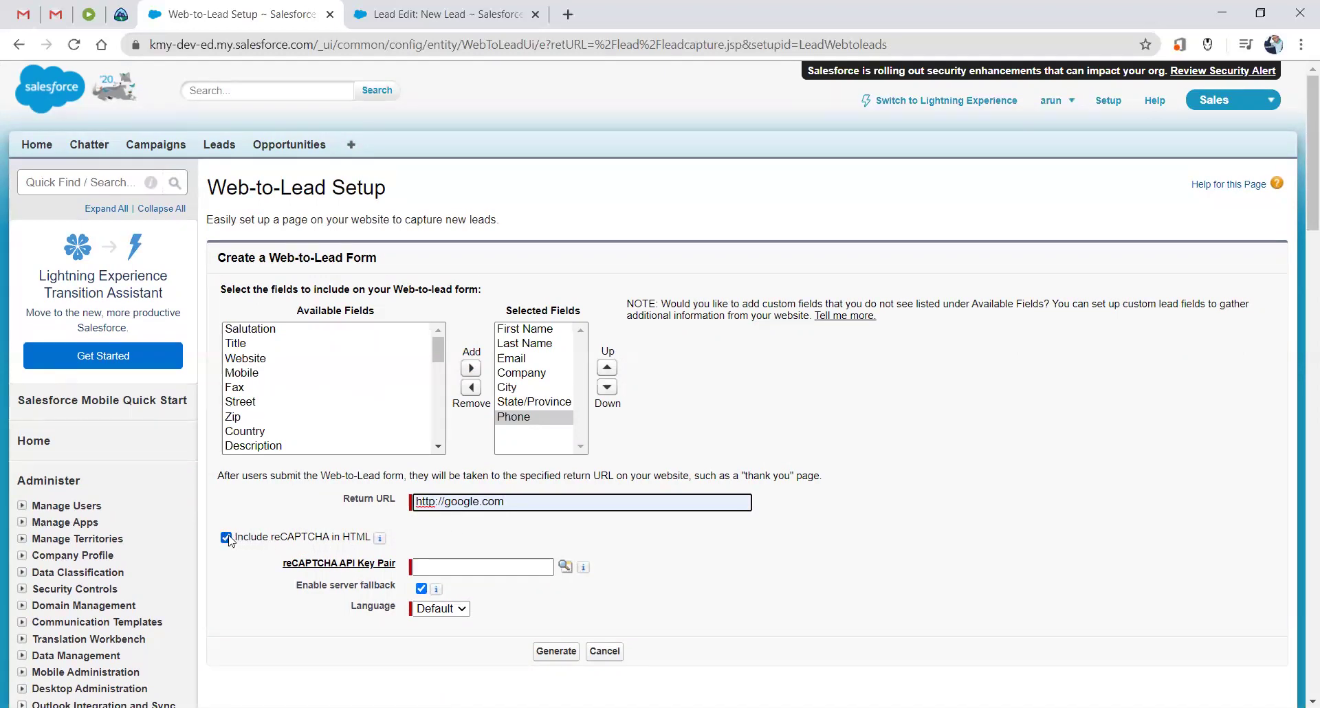
Exclude reCAPTCHA, set the language to English, and generate the HTML code.
{"action": "left_click", "coordinate": [429, 562]}
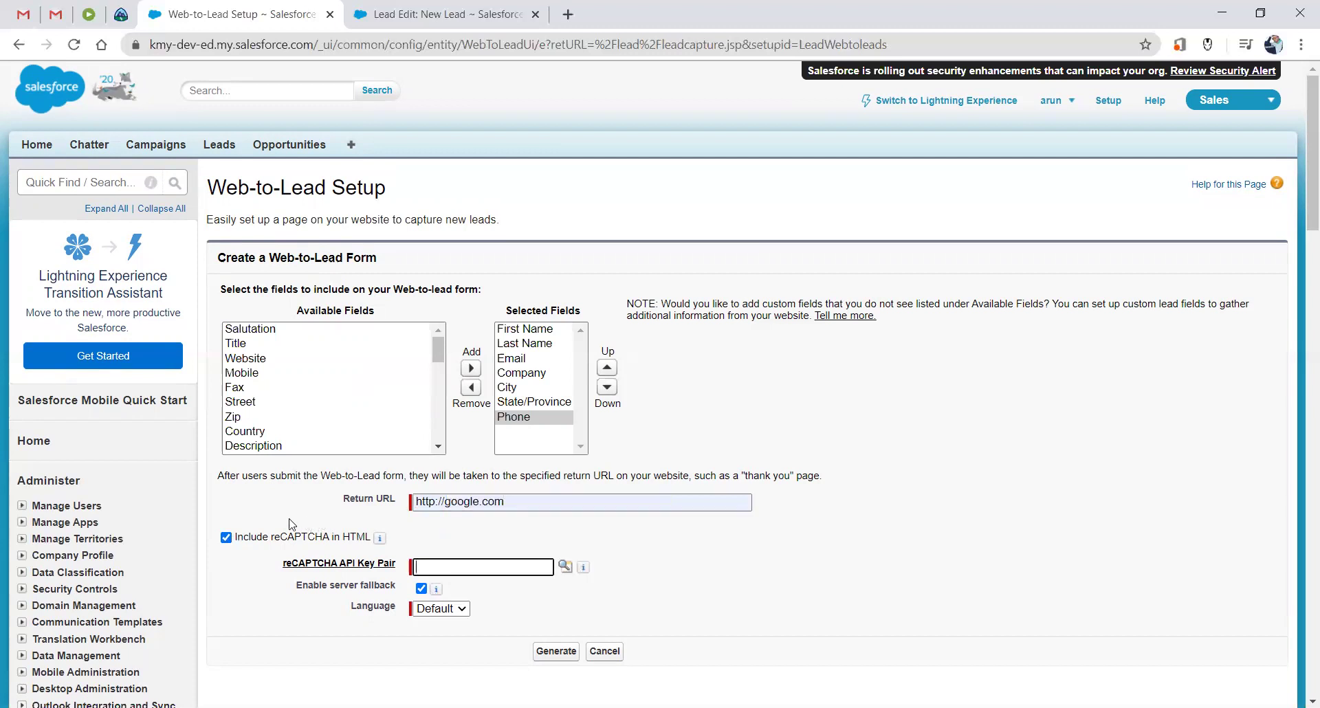
{"action": "left_click", "coordinate": [226, 538]}
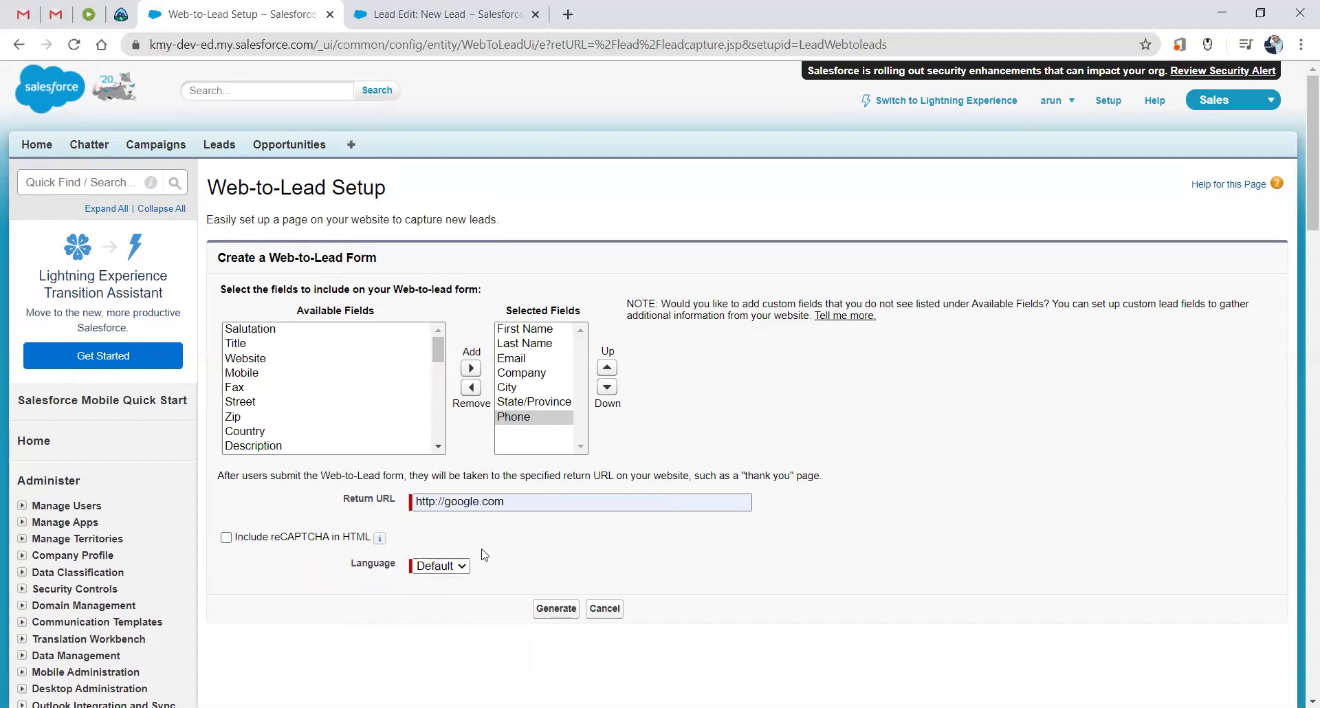
{"action": "left_click", "coordinate": [451, 568]}
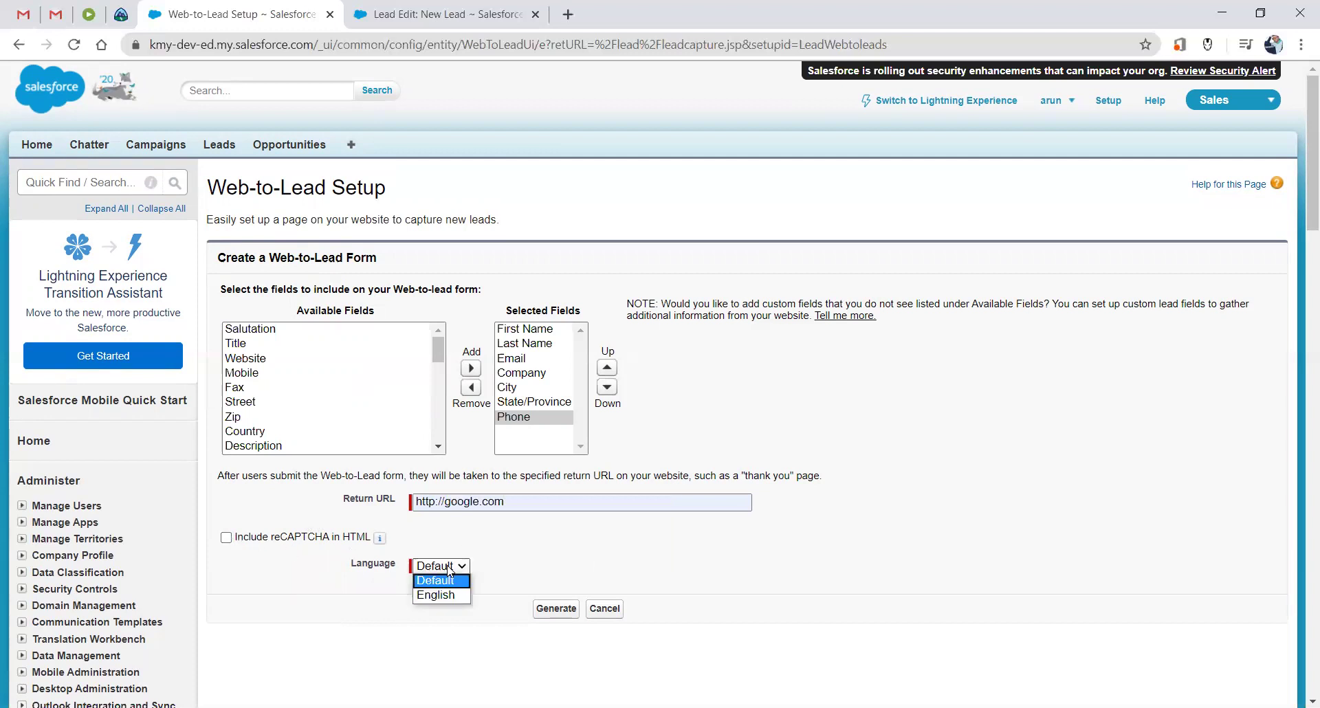
{"action": "left_click", "coordinate": [450, 596]}
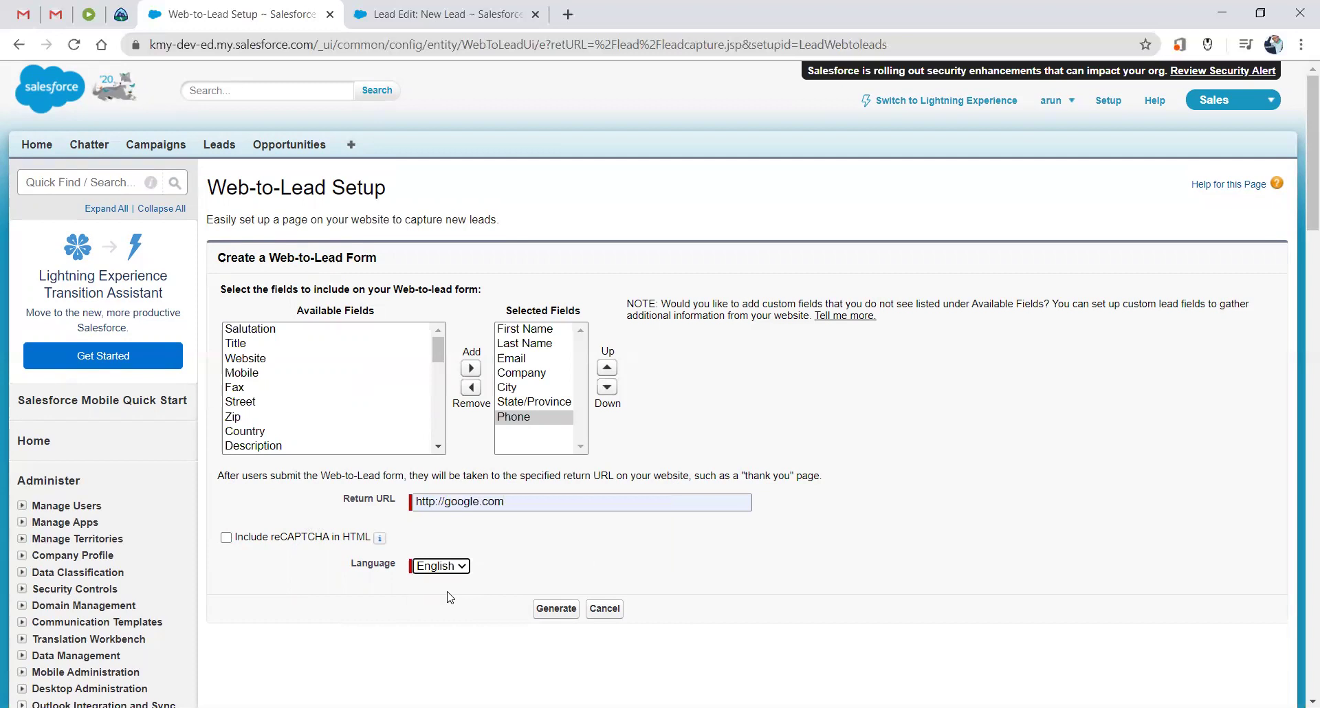
{"action": "left_click", "coordinate": [556, 609]}
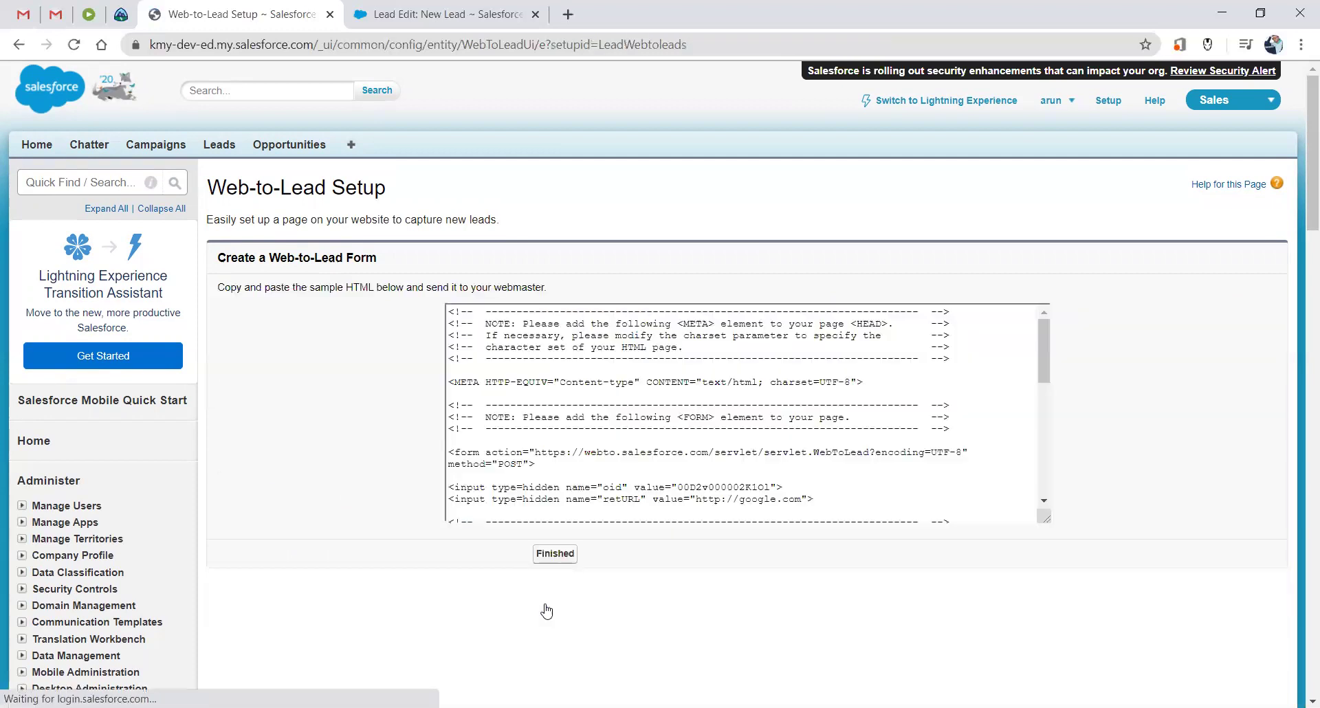
Copy all the generated Web-to-Lead HTML and create a blank Notepad++ document.
{"action": "left_click", "coordinate": [535, 353]}
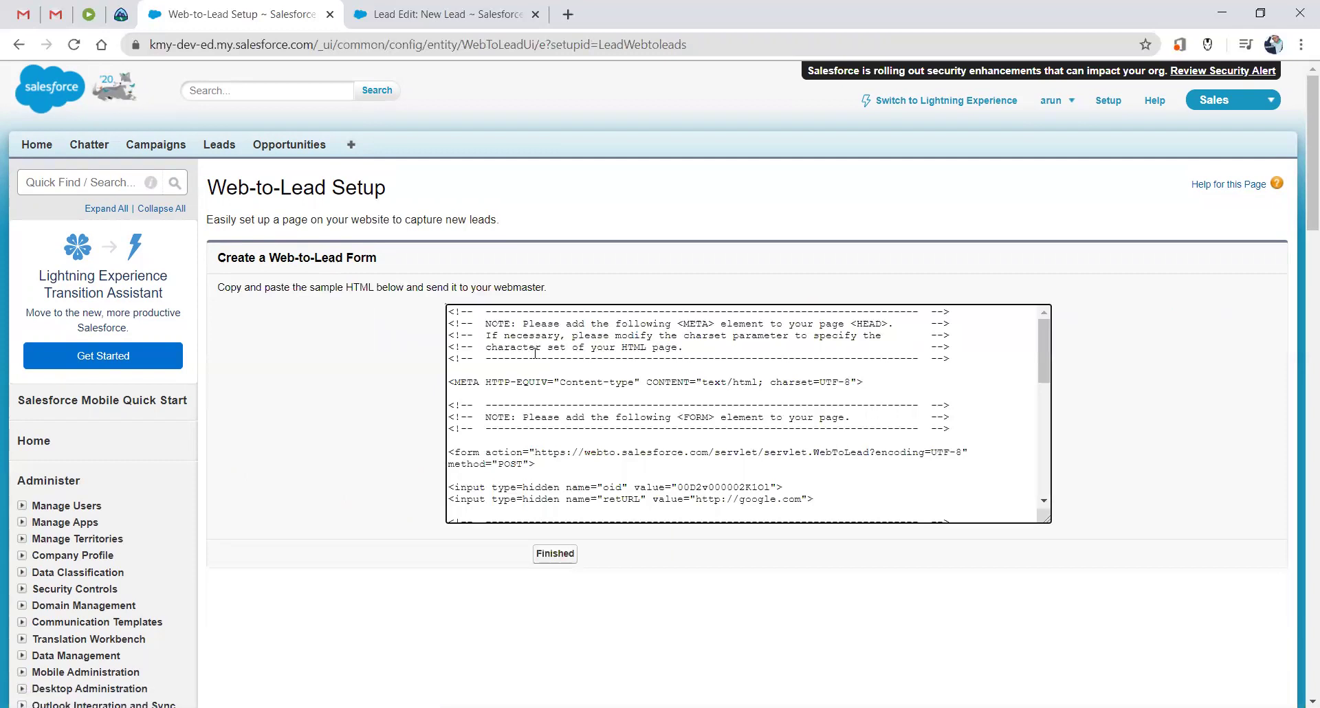
{"action": "scroll", "coordinate": [535, 353], "scroll_direction": "down", "scroll_amount": 10}
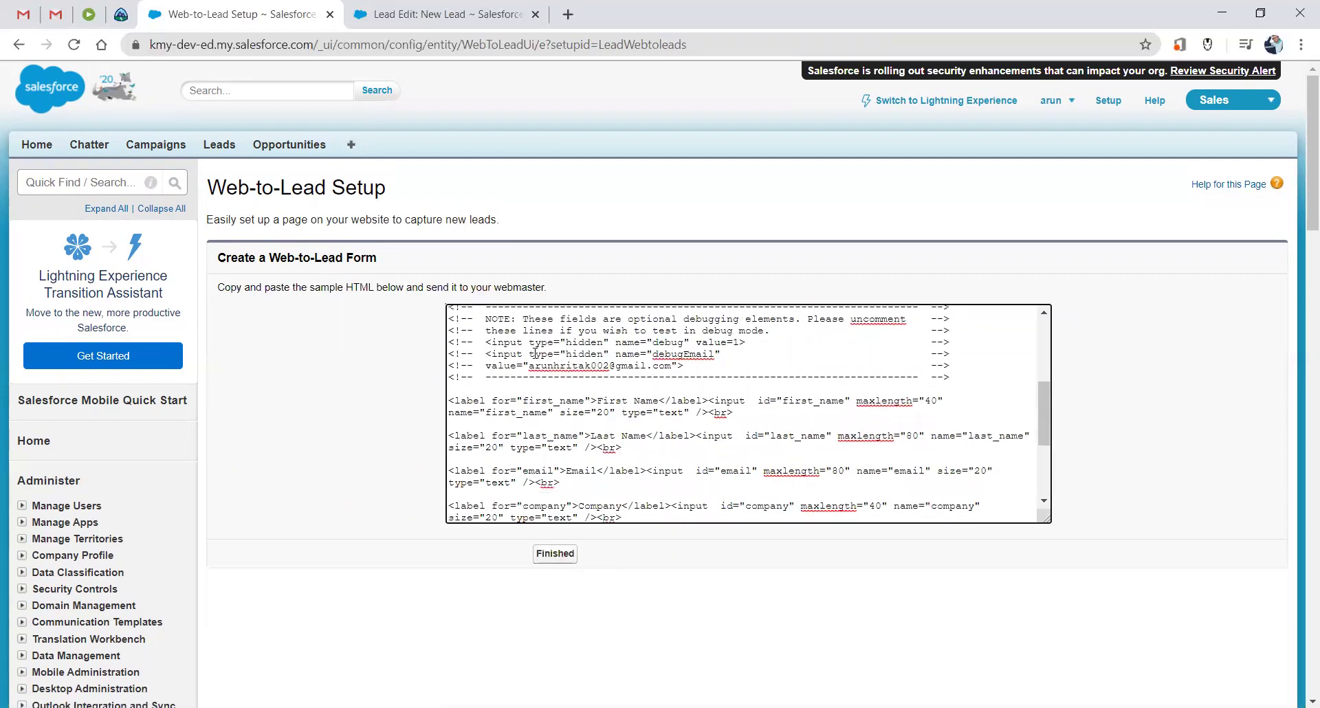
{"action": "scroll", "coordinate": [535, 353], "scroll_direction": "up", "scroll_amount": 6}
{"action": "scroll", "coordinate": [535, 353], "scroll_direction": "up", "scroll_amount": 3}
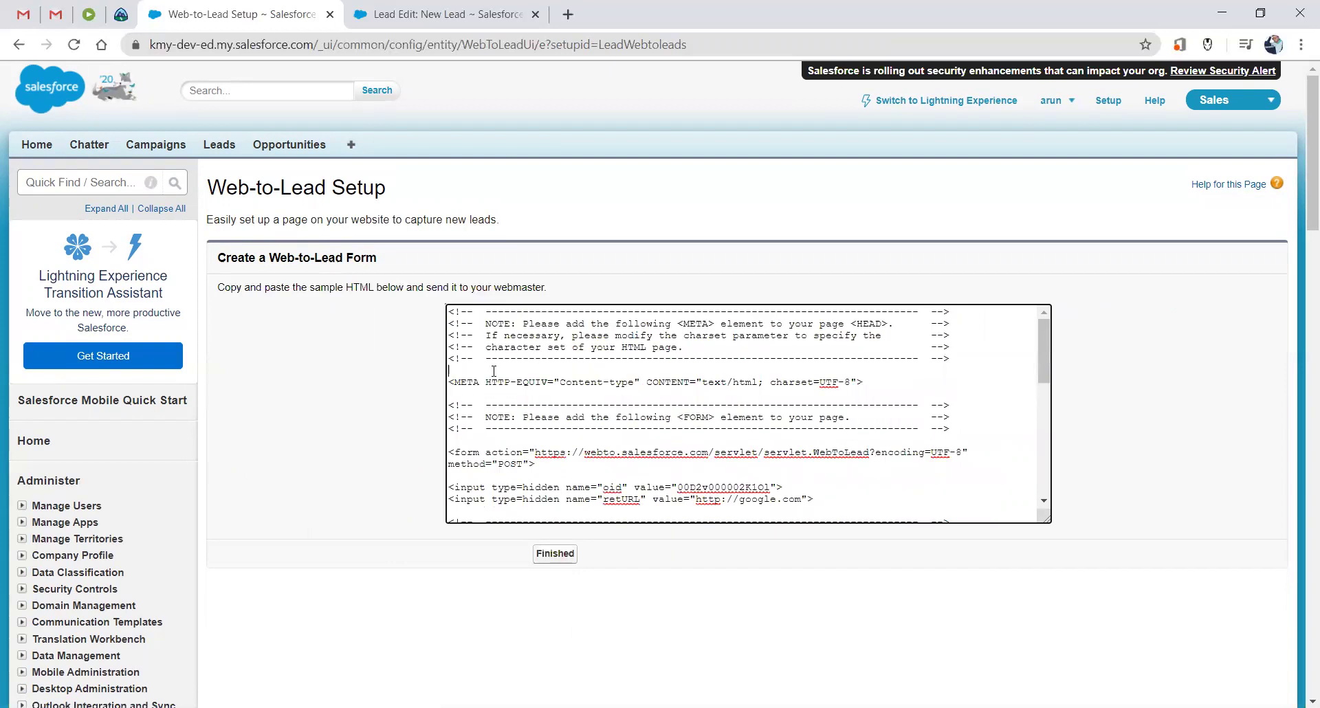
{"action": "key", "text": "ctrl+a"}
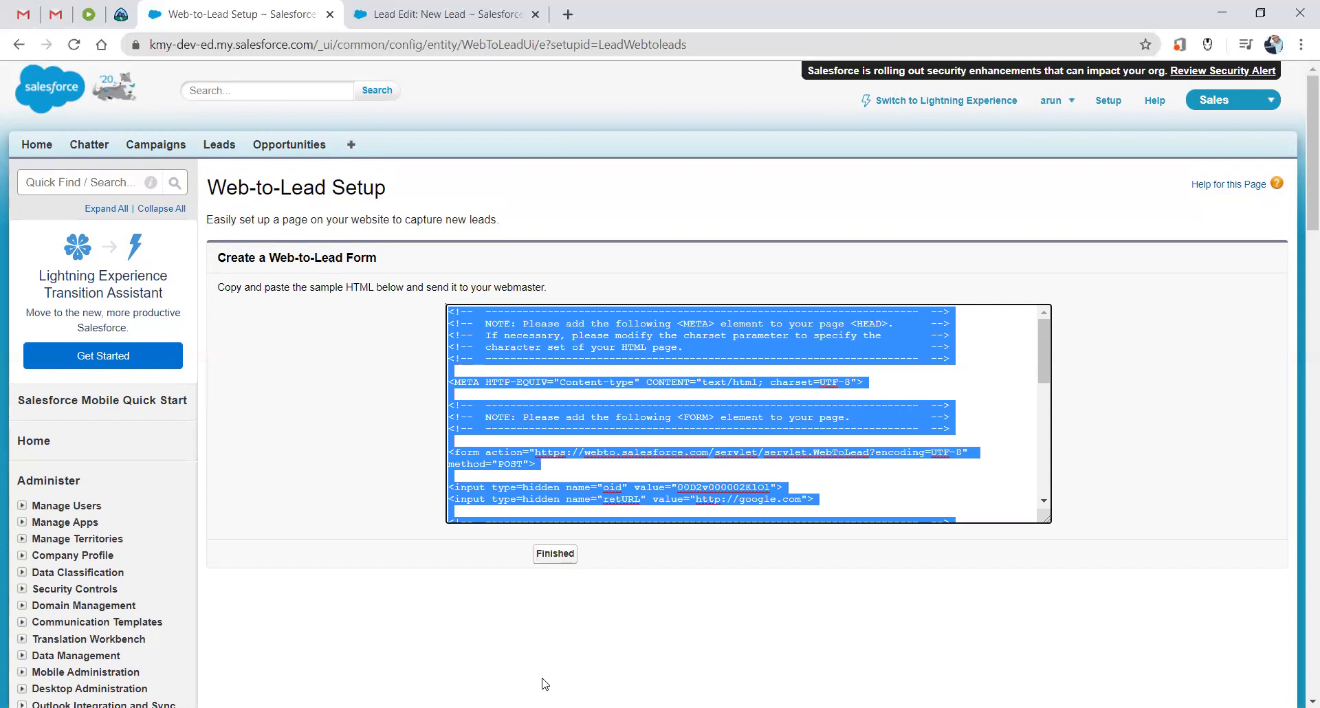
{"action": "key", "text": "super"}
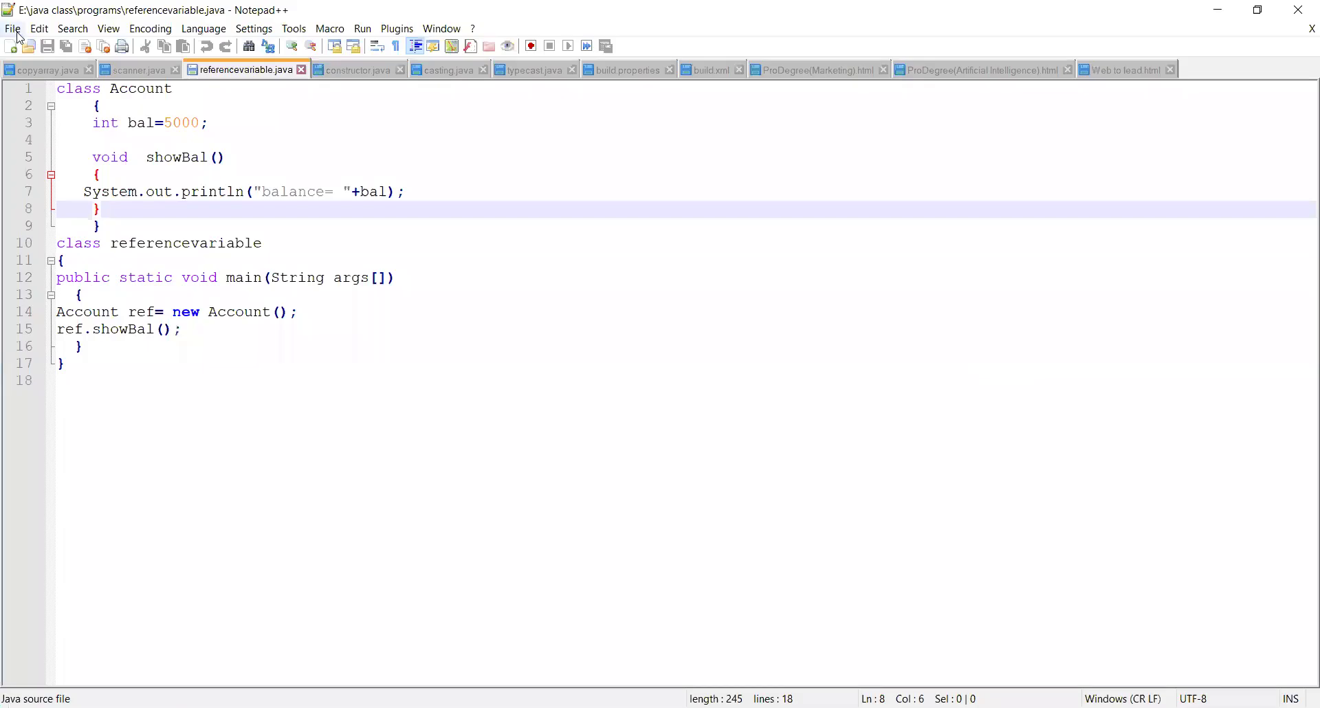
{"action": "left_click", "coordinate": [13, 29]}
{"action": "left_click", "coordinate": [36, 46]}
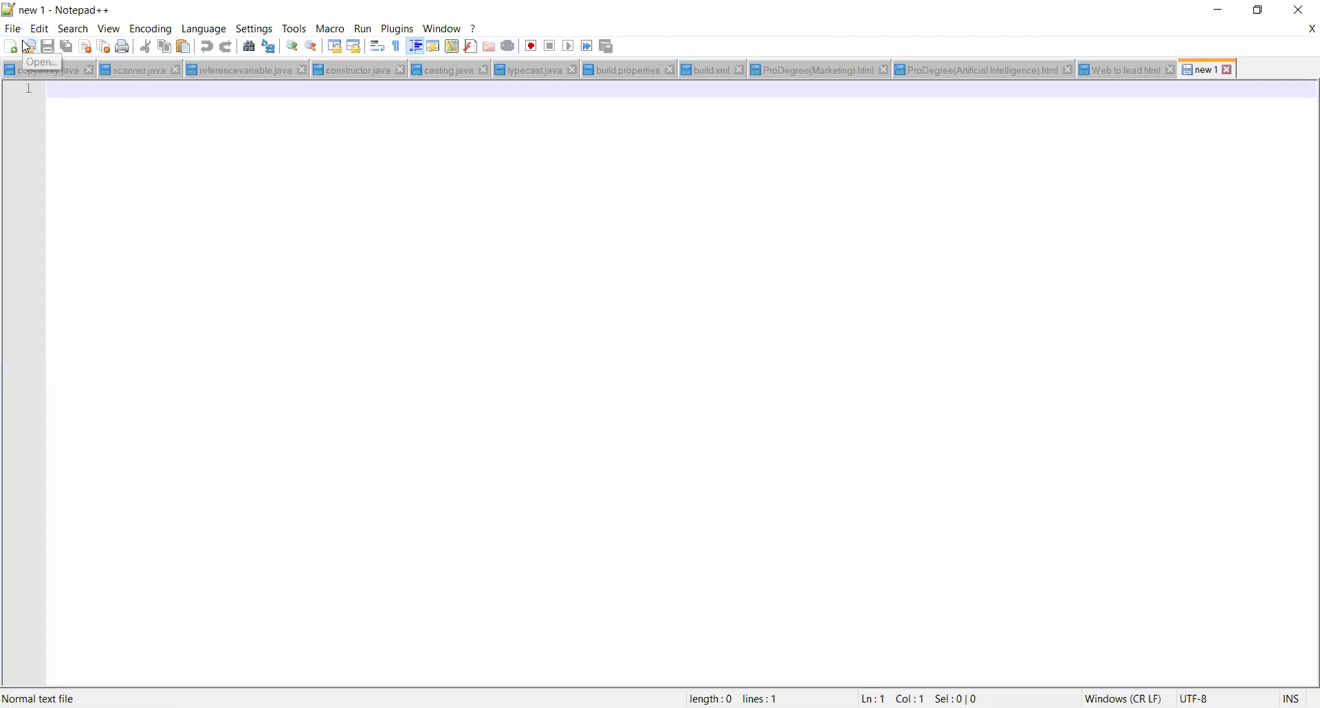
Paste the HTML into the new document and save it as Webtoleadform.html.
{"action": "key", "text": "ctrl+v"}
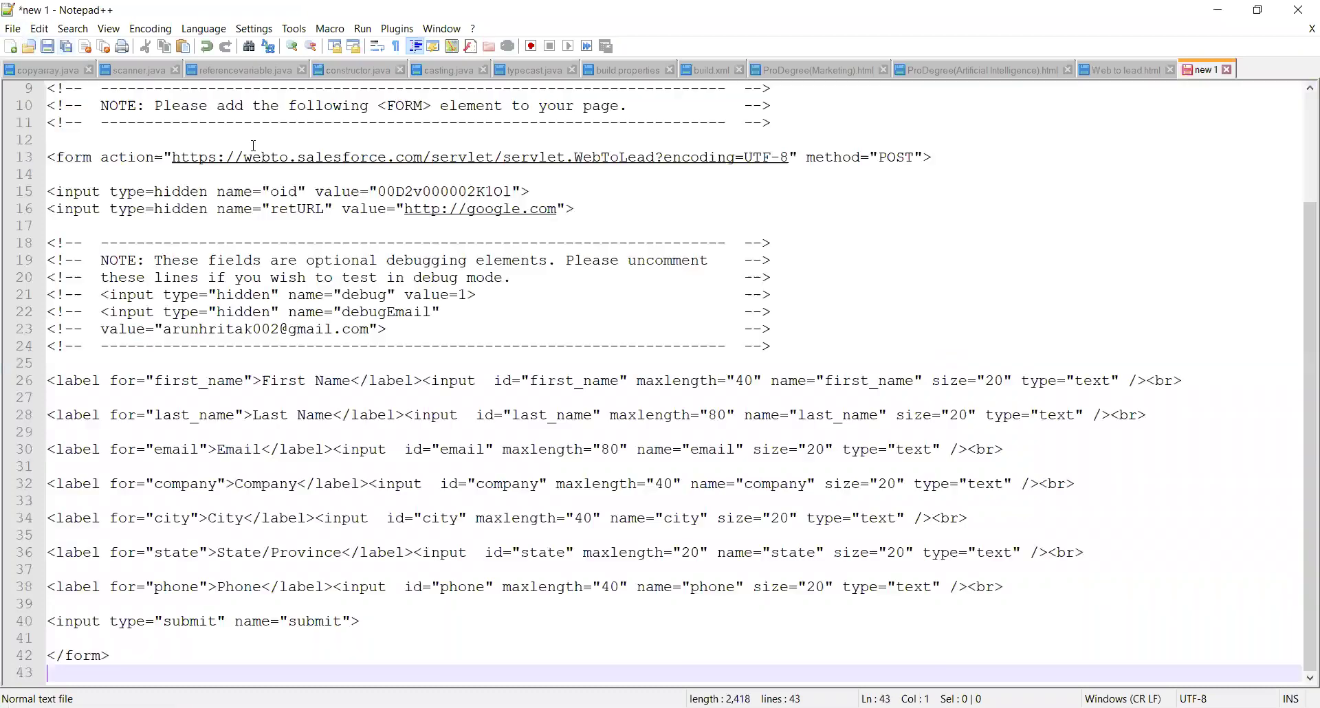
{"action": "key", "text": "ctrl+s"}
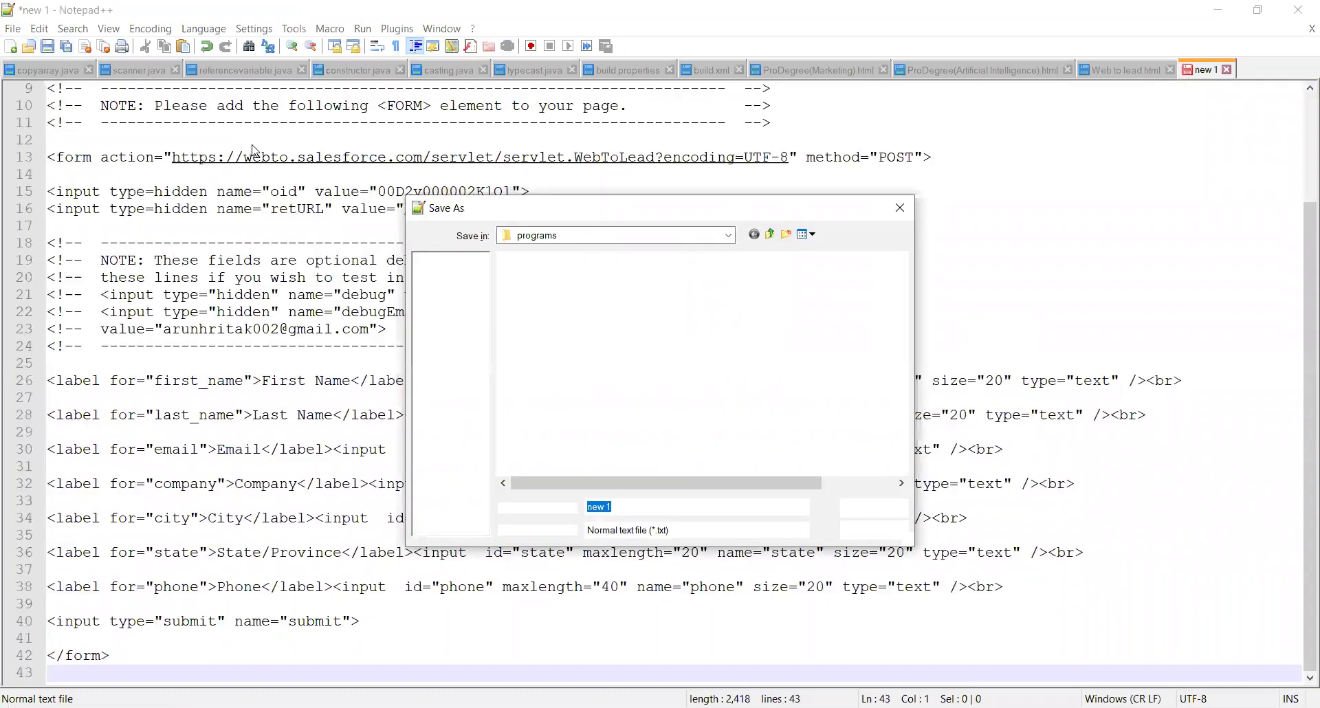
{"action": "type", "text": "Webtoleadform"}
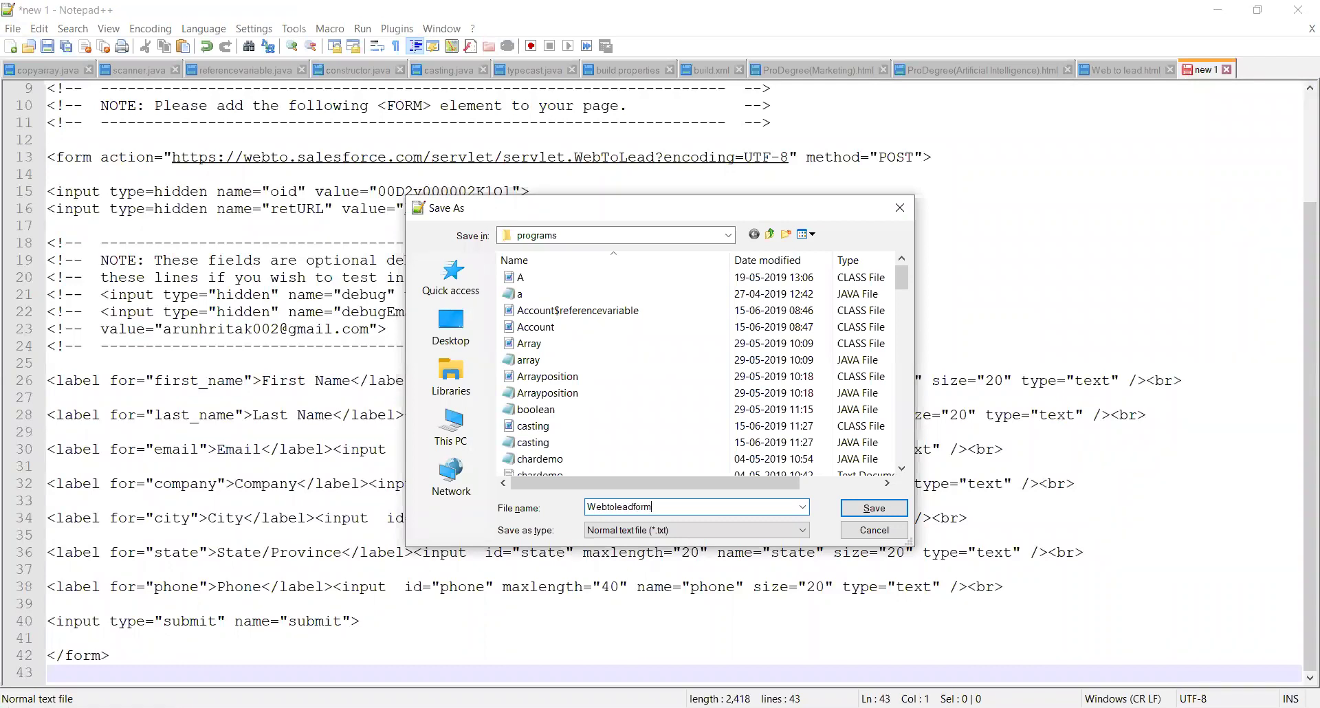
{"action": "type", "text": ".html"}
{"action": "left_click", "coordinate": [874, 509]}
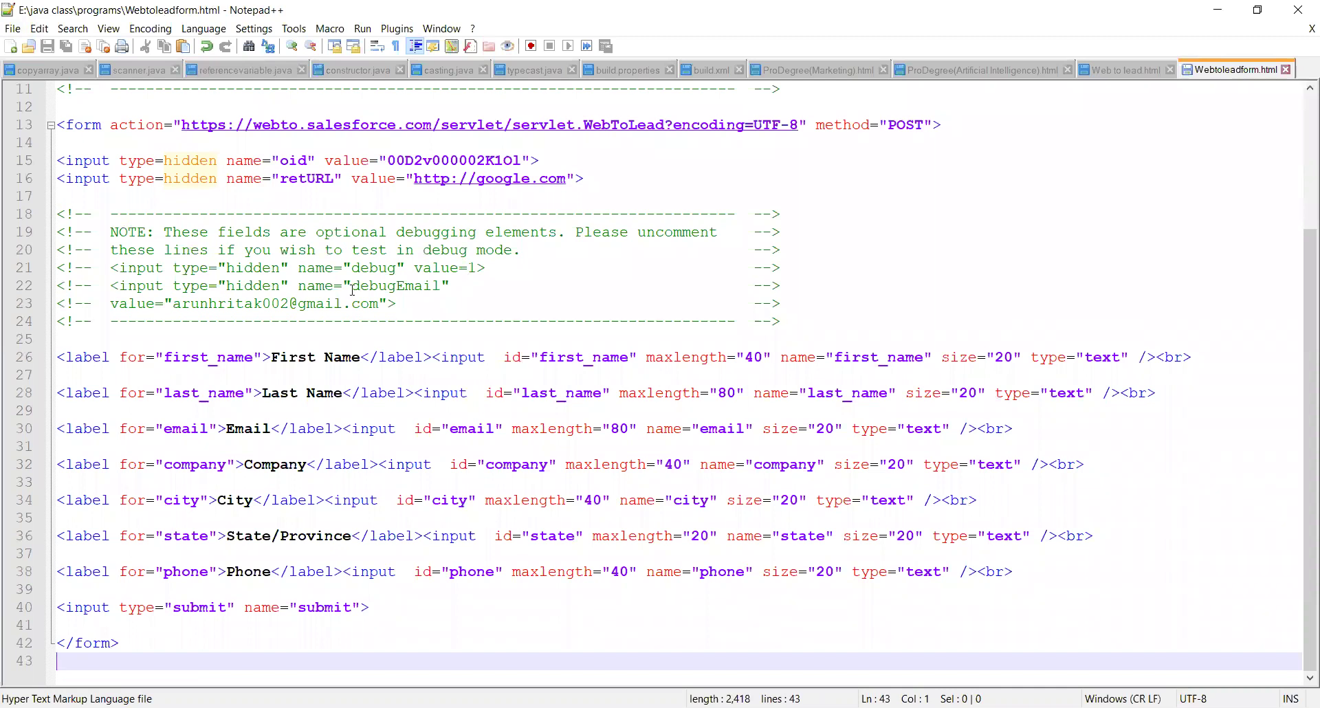
Review the First Name, Email, Company, City, State/Province and Phone labels, then open the Run menu.
{"action": "left_click_drag", "start_coordinate": [273, 358], "coordinate": [363, 360]}
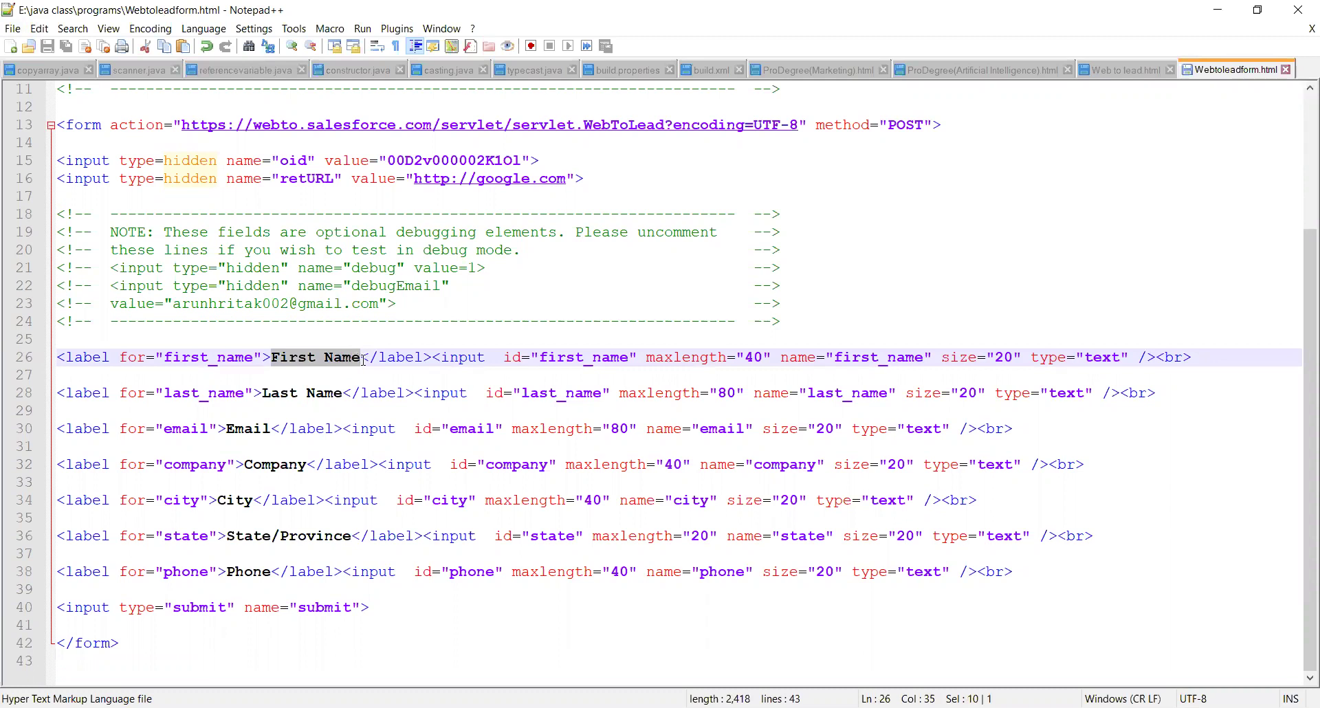
{"action": "double_click", "coordinate": [252, 429]}
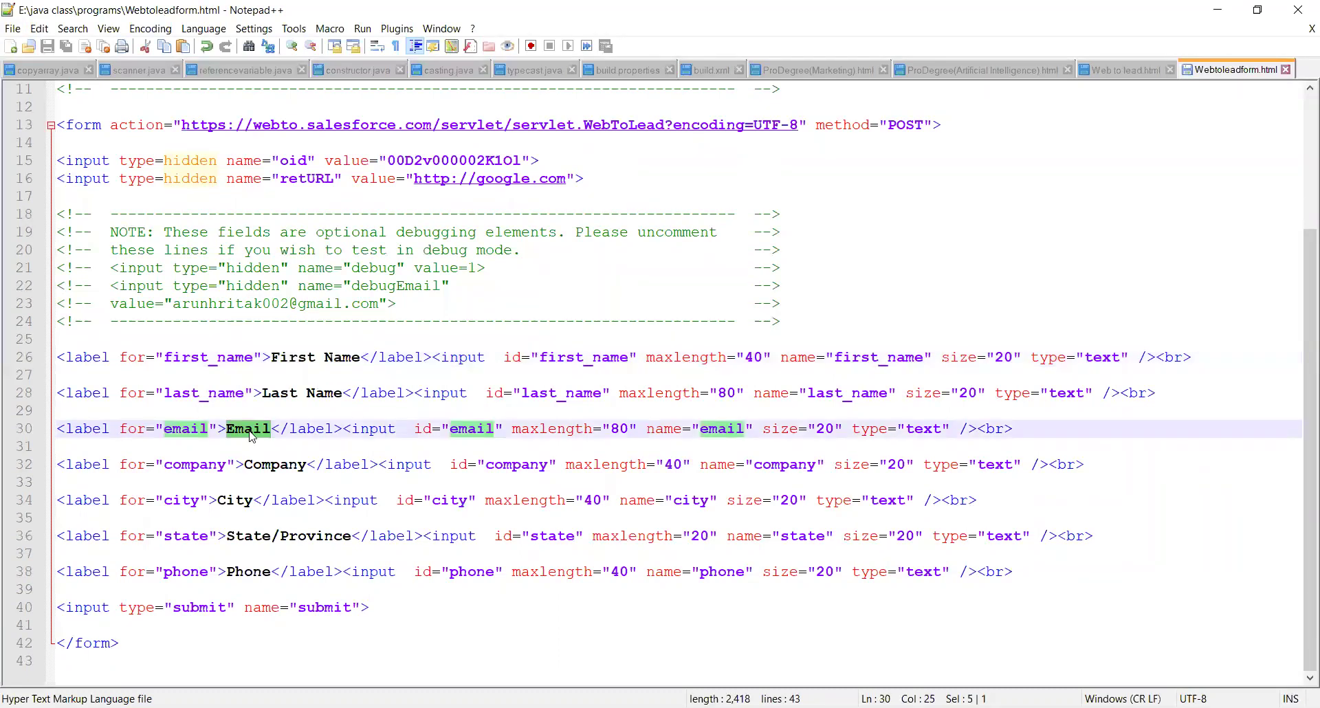
{"action": "double_click", "coordinate": [272, 465]}
{"action": "double_click", "coordinate": [242, 501]}
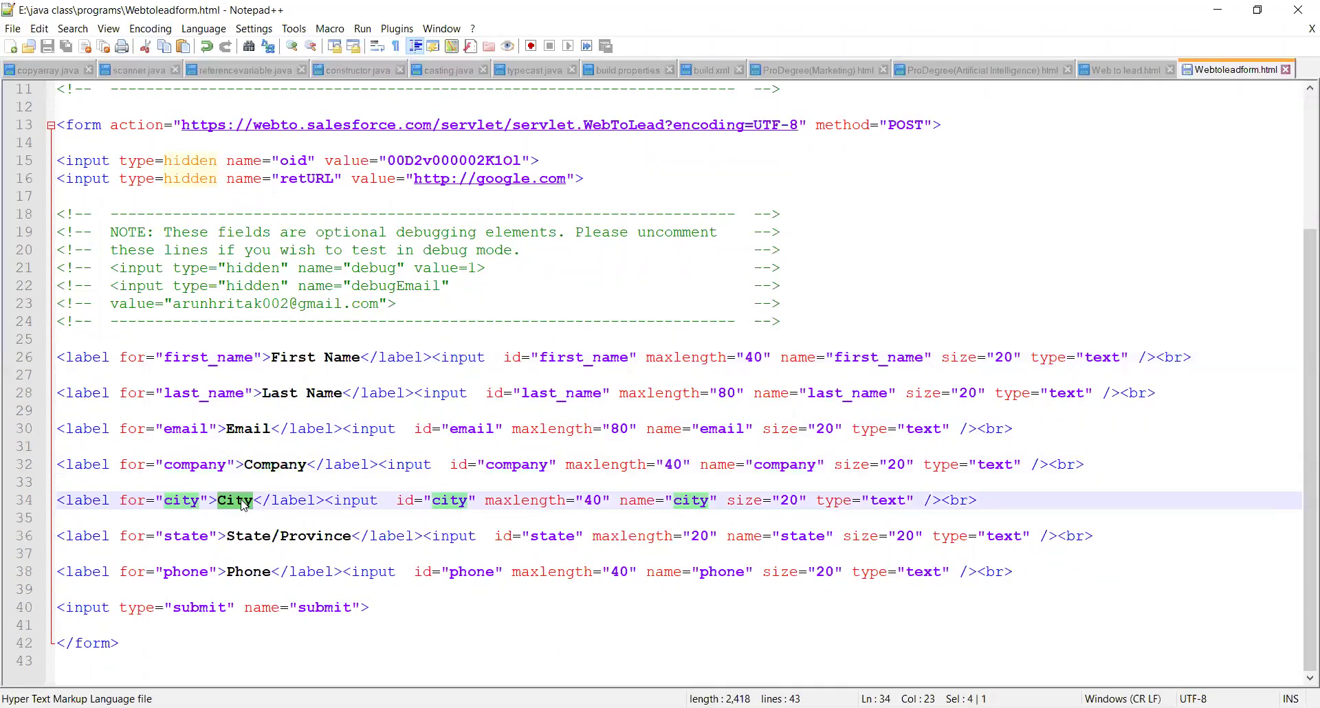
{"action": "double_click", "coordinate": [275, 537]}
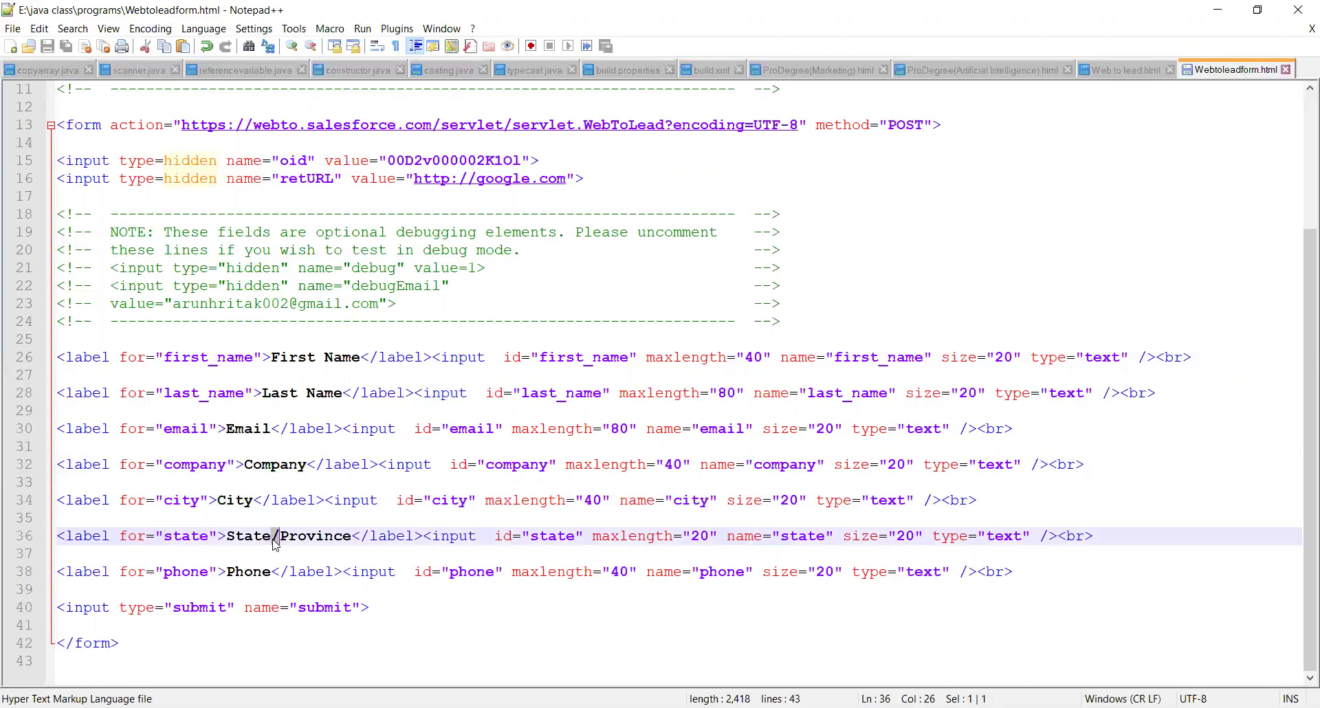
{"action": "double_click", "coordinate": [247, 573]}
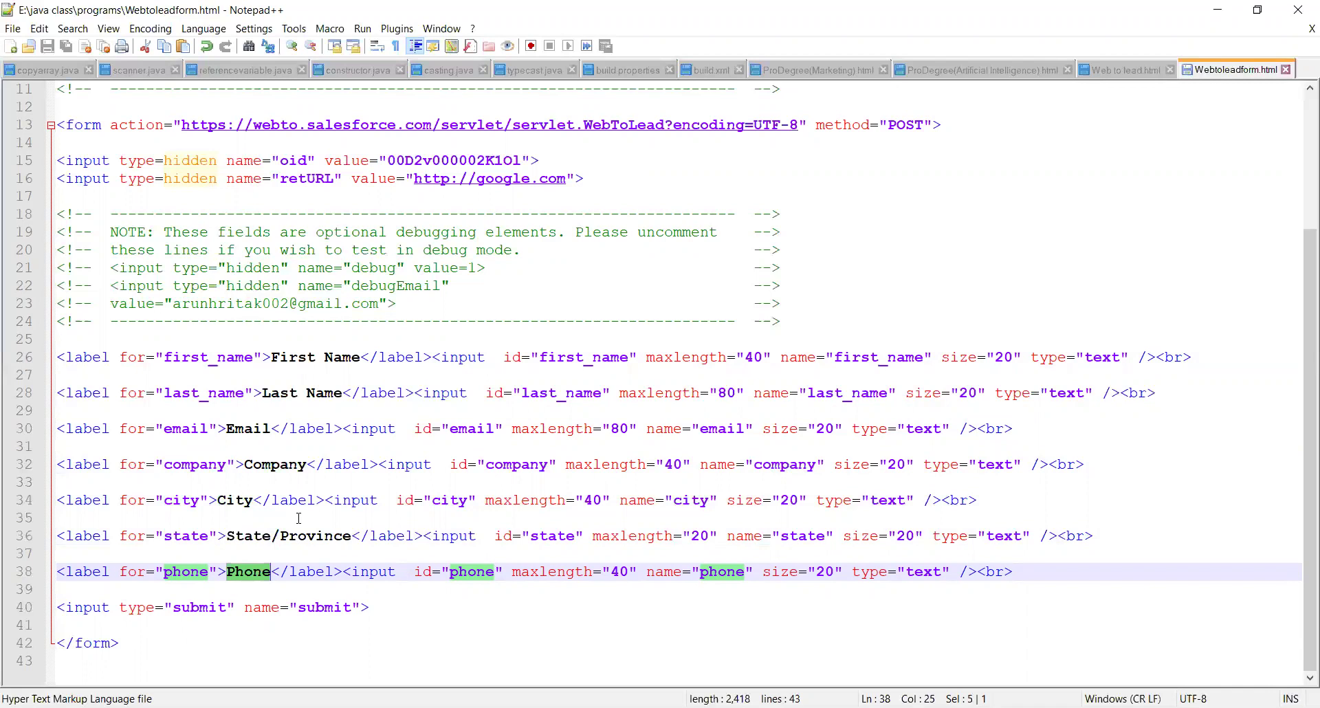
{"action": "scroll", "coordinate": [298, 518], "scroll_direction": "up", "scroll_amount": 4}
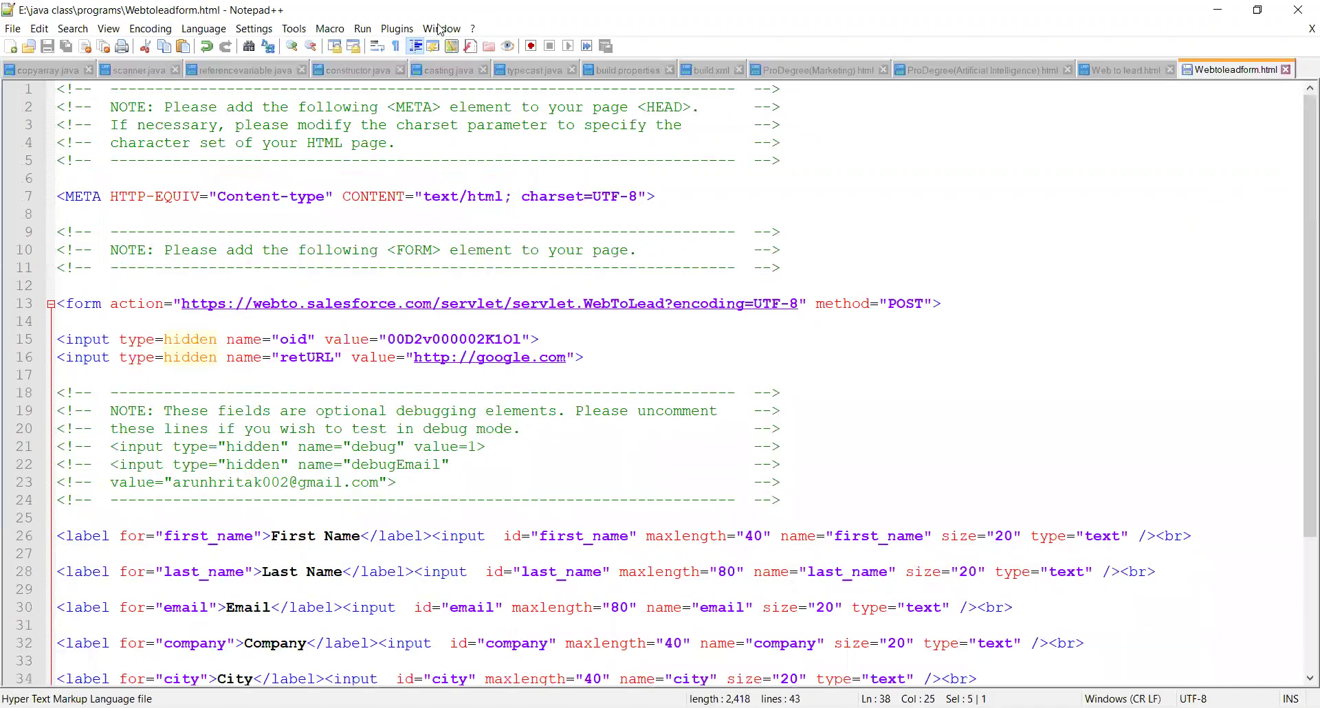
{"action": "left_click", "coordinate": [370, 31]}
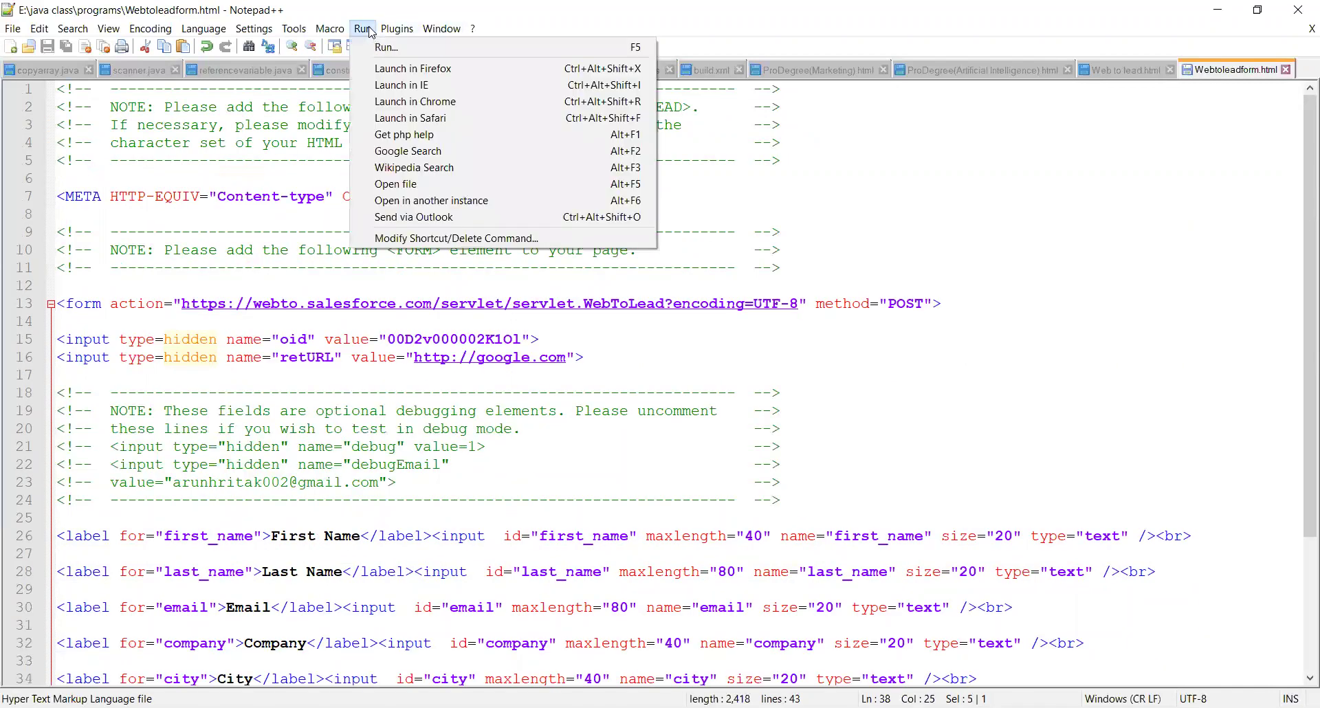
Open the form in Chrome and enter the lead's first and last name.
{"action": "left_click", "coordinate": [378, 96]}
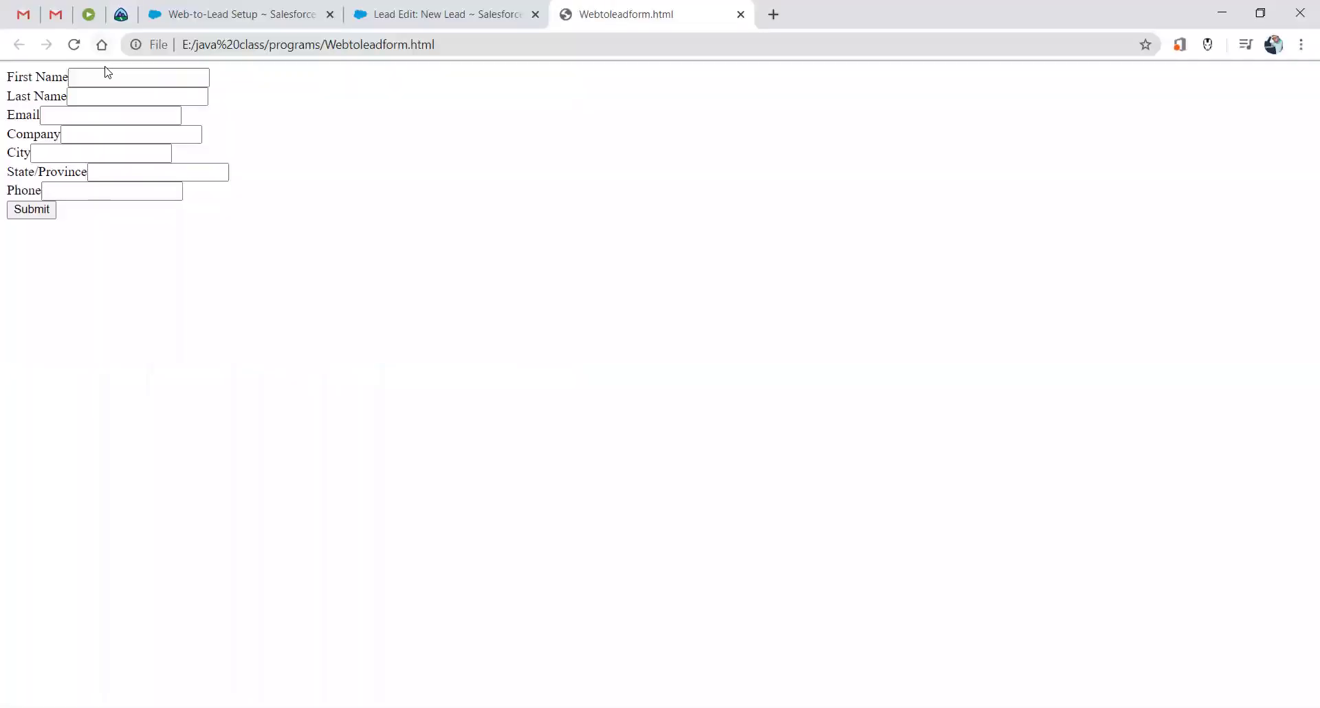
{"action": "left_click", "coordinate": [98, 77]}
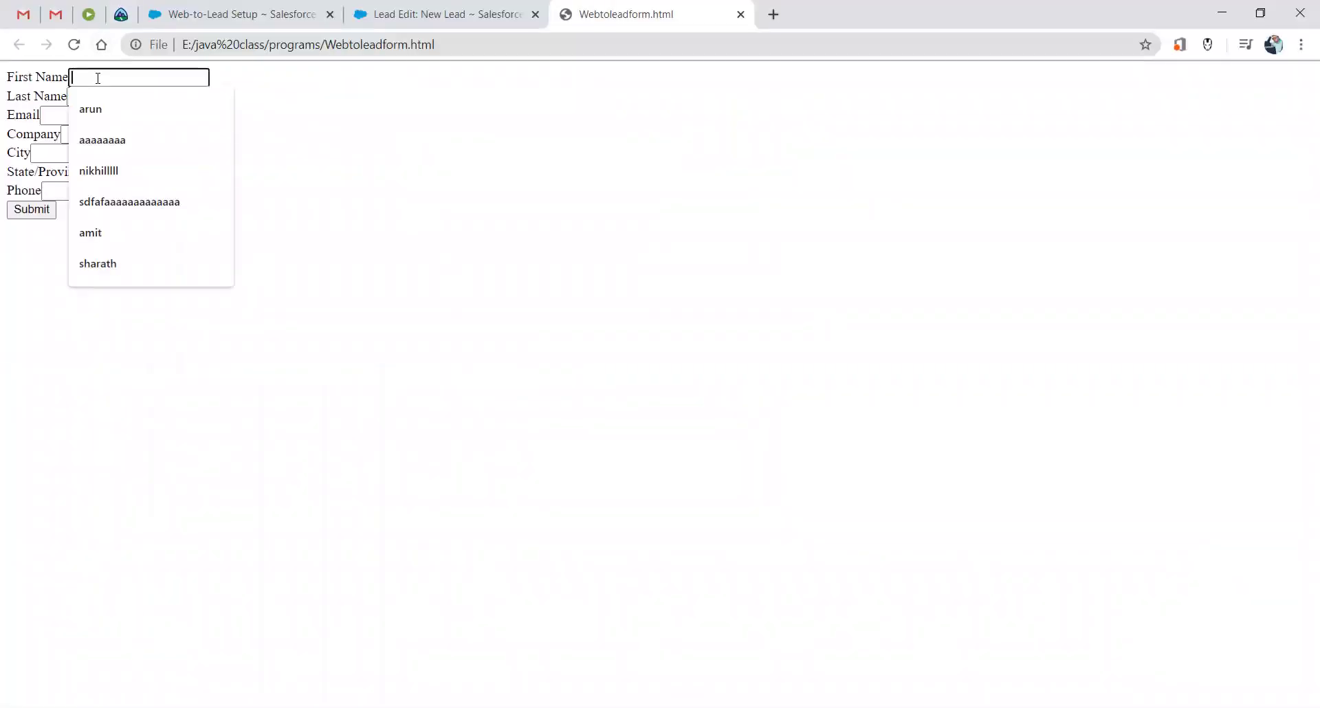
{"action": "left_click", "coordinate": [341, 80]}
{"action": "left_click", "coordinate": [111, 73]}
{"action": "left_click", "coordinate": [306, 96]}
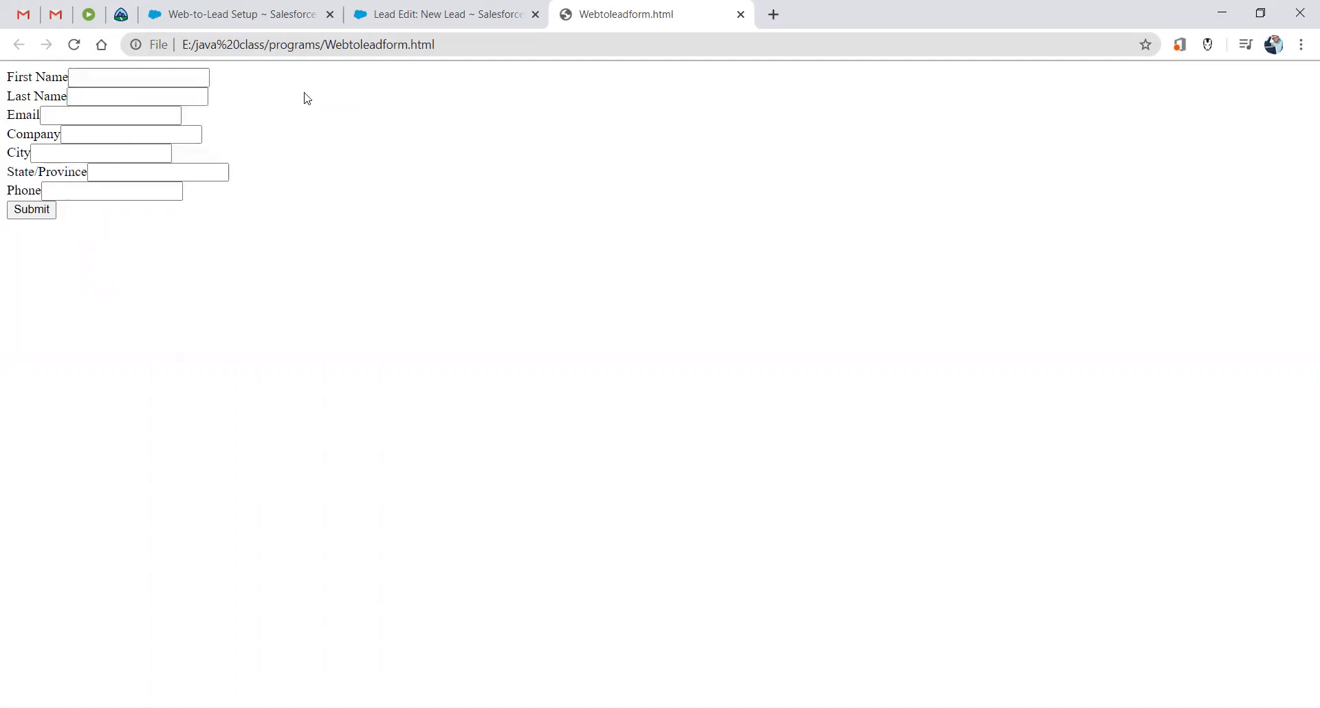
{"action": "left_click", "coordinate": [165, 81]}
{"action": "left_click", "coordinate": [268, 112]}
{"action": "left_click", "coordinate": [169, 97]}
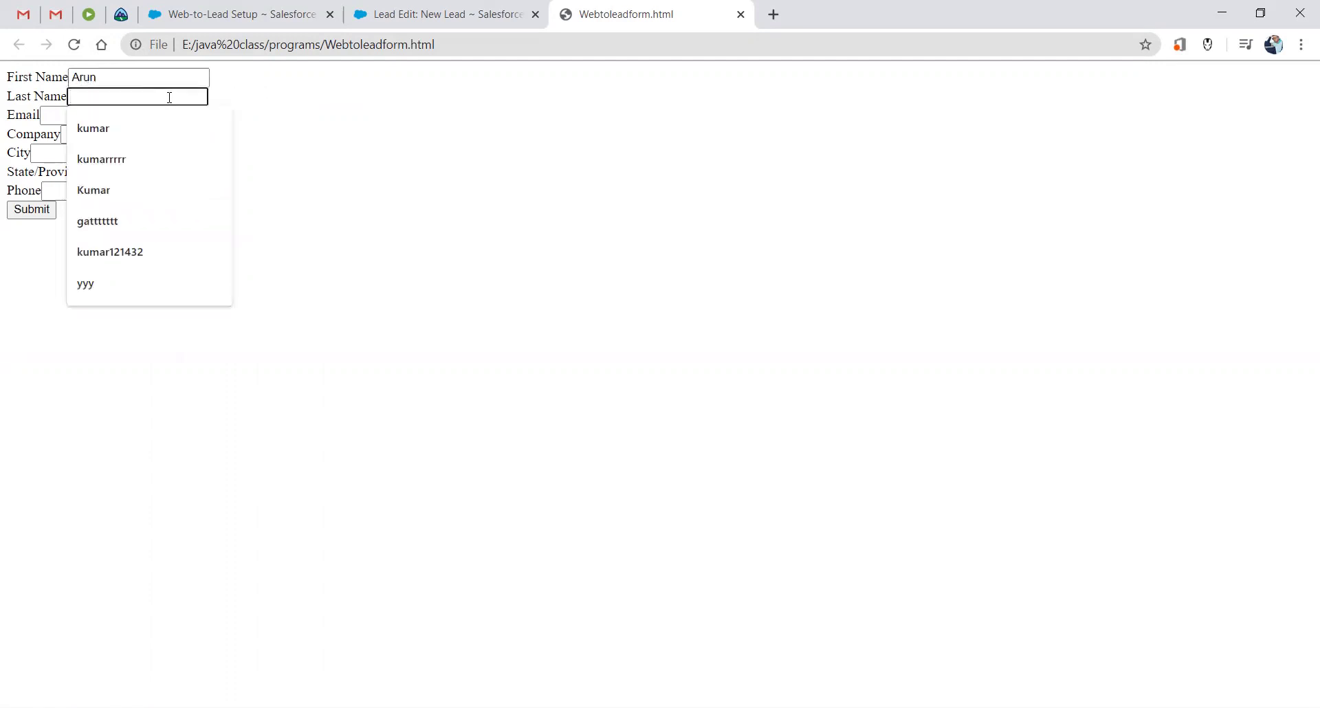
Fill email, Company 'Cloud experts', City Banglore, State Karnataka and phone number, then submit.
{"action": "left_click", "coordinate": [58, 116]}
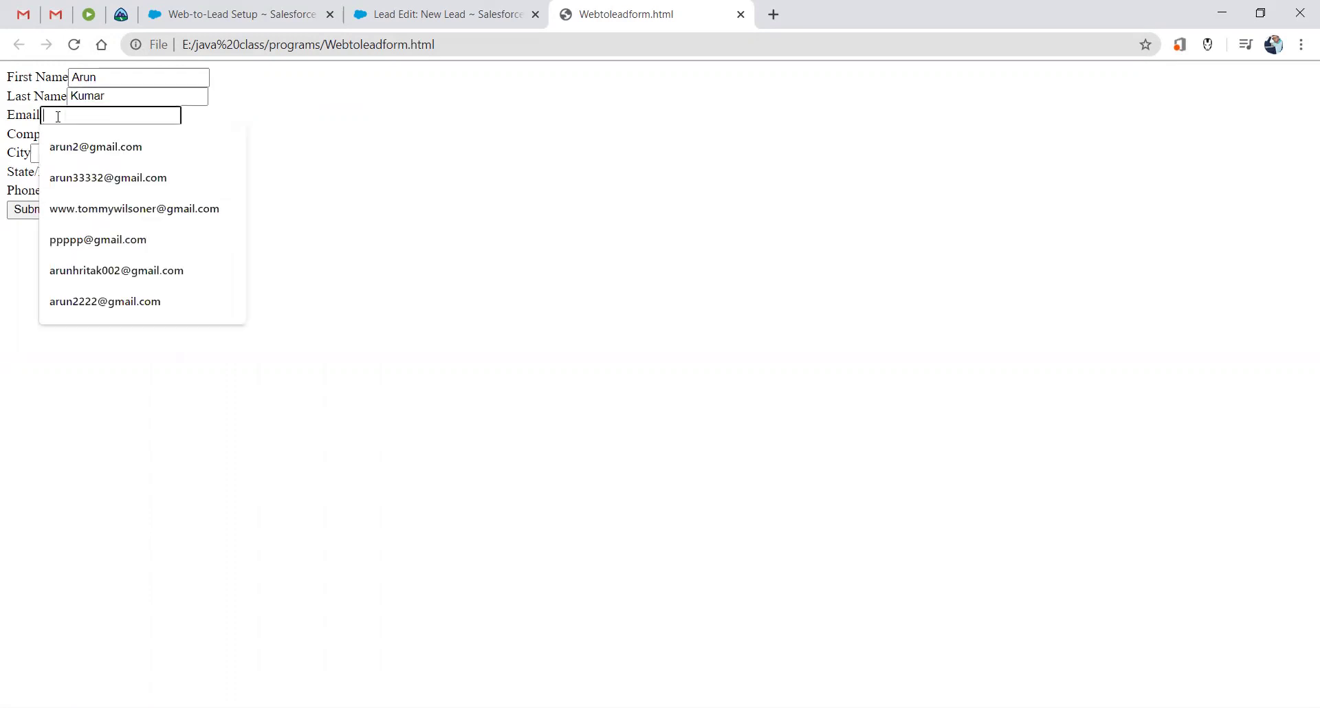
{"action": "left_click", "coordinate": [89, 174]}
{"action": "left_click", "coordinate": [90, 134]}
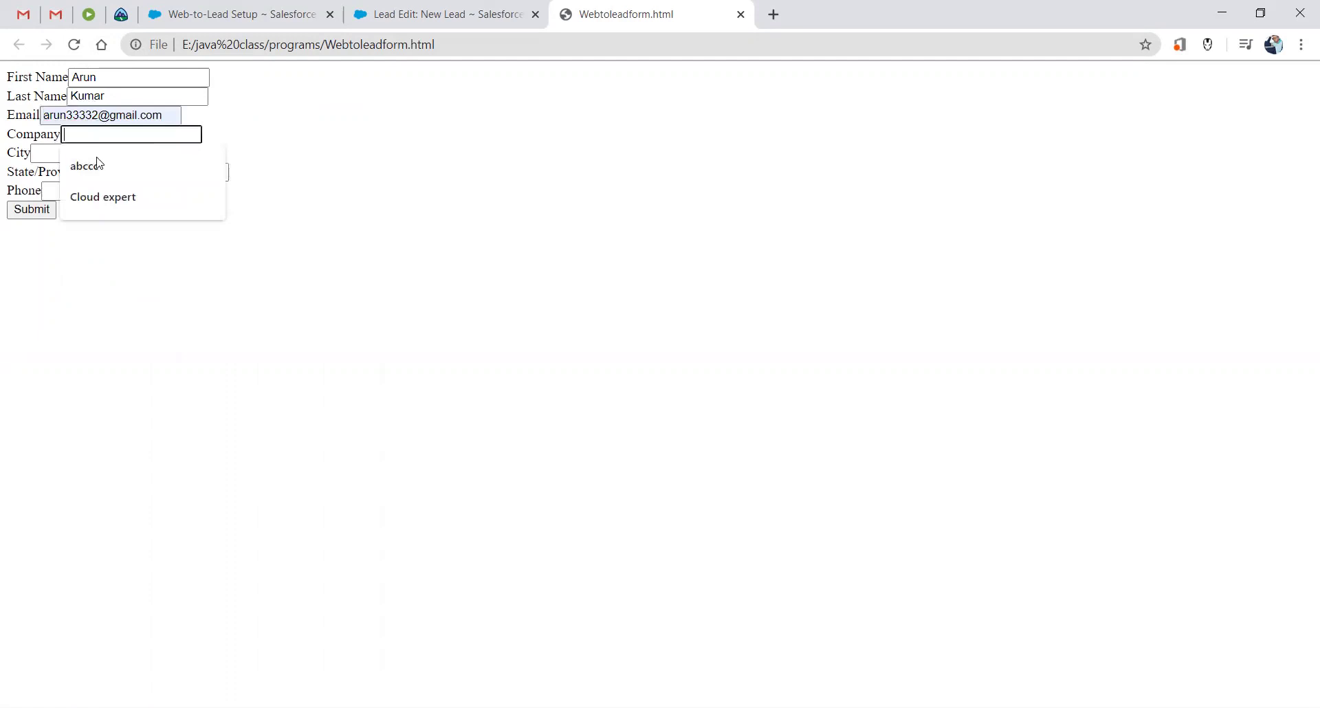
{"action": "left_click", "coordinate": [117, 182]}
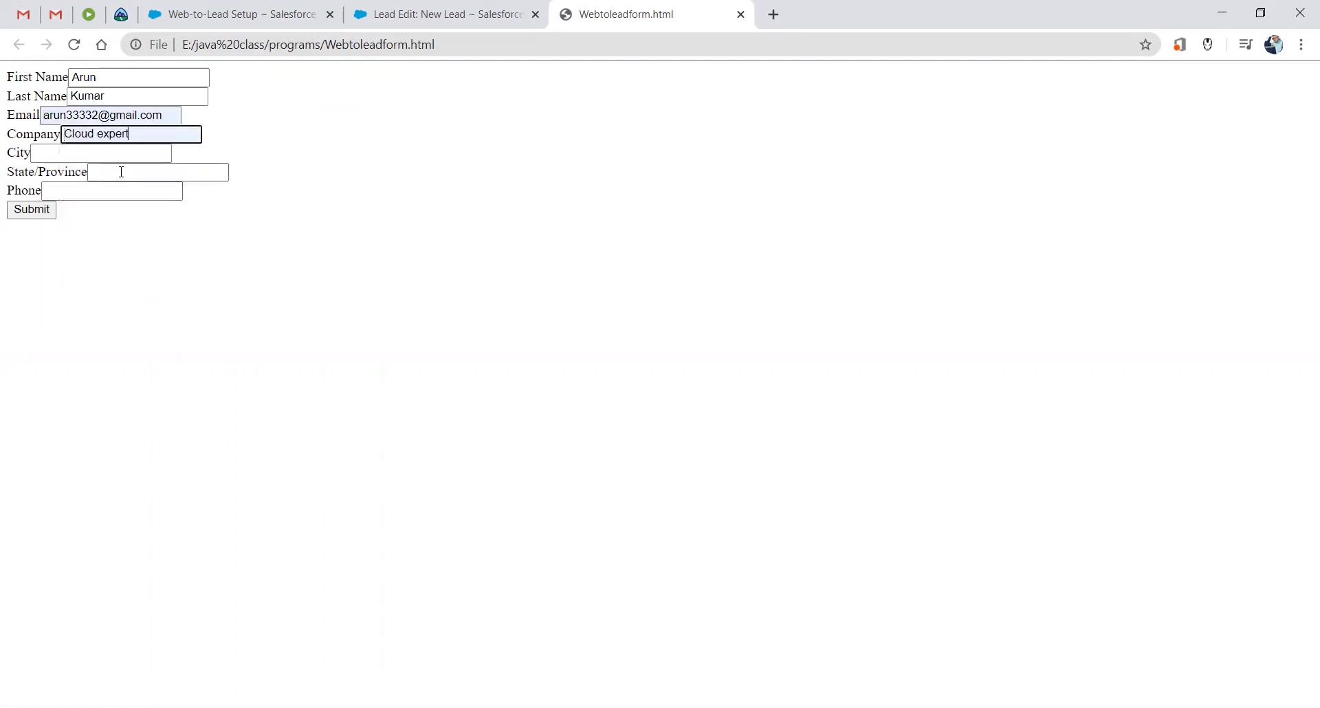
{"action": "type", "text": "s"}
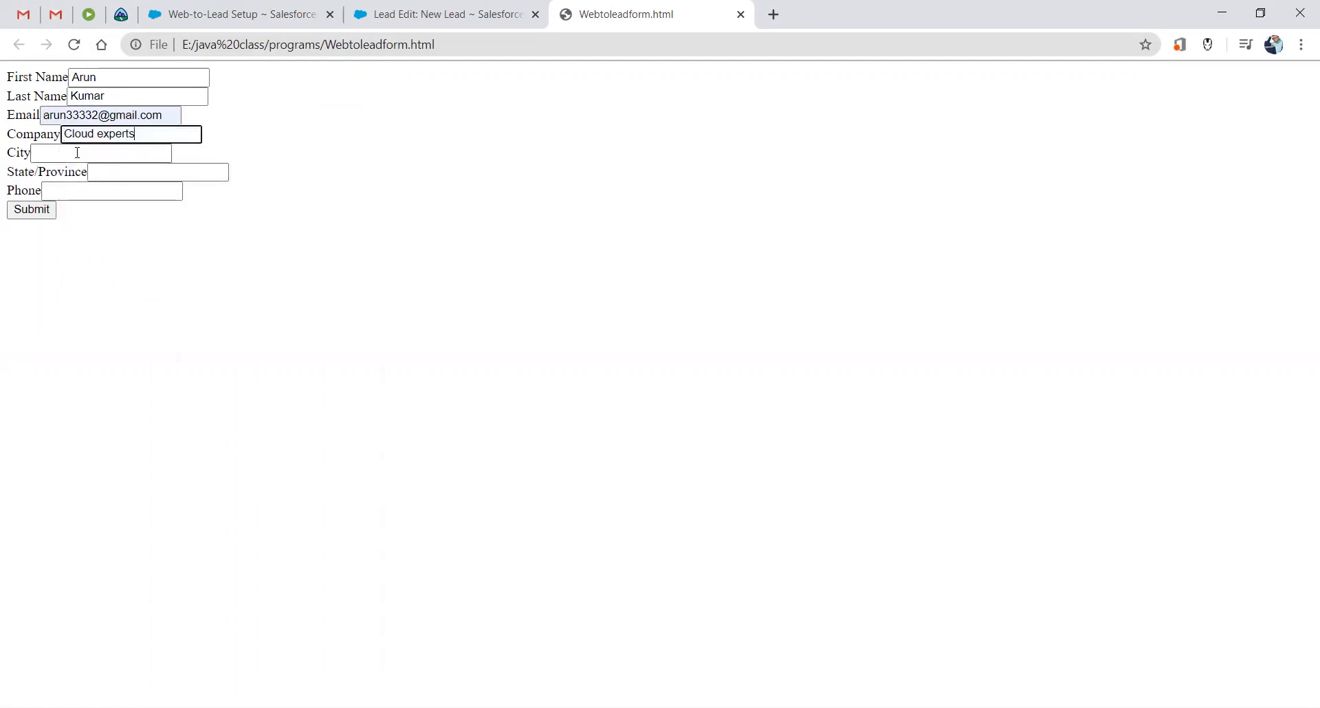
{"action": "left_click", "coordinate": [77, 153]}
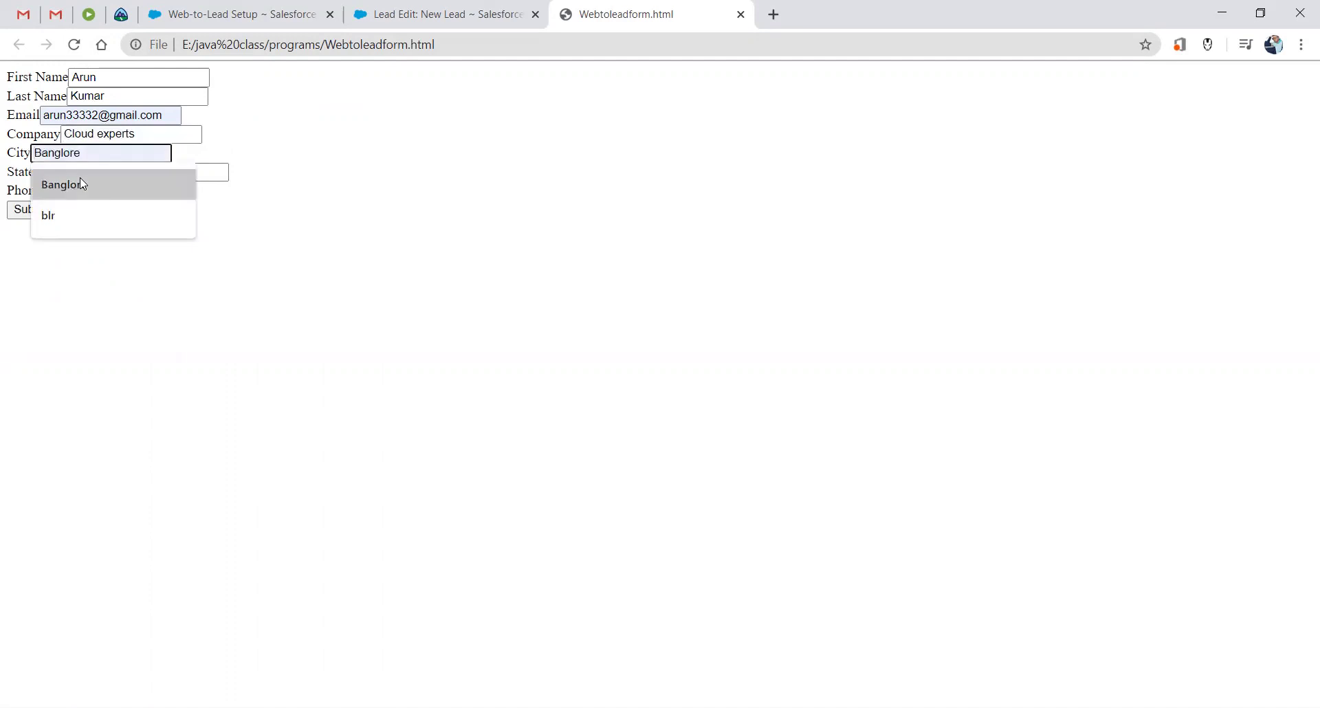
{"action": "left_click", "coordinate": [80, 180]}
{"action": "left_click", "coordinate": [106, 173]}
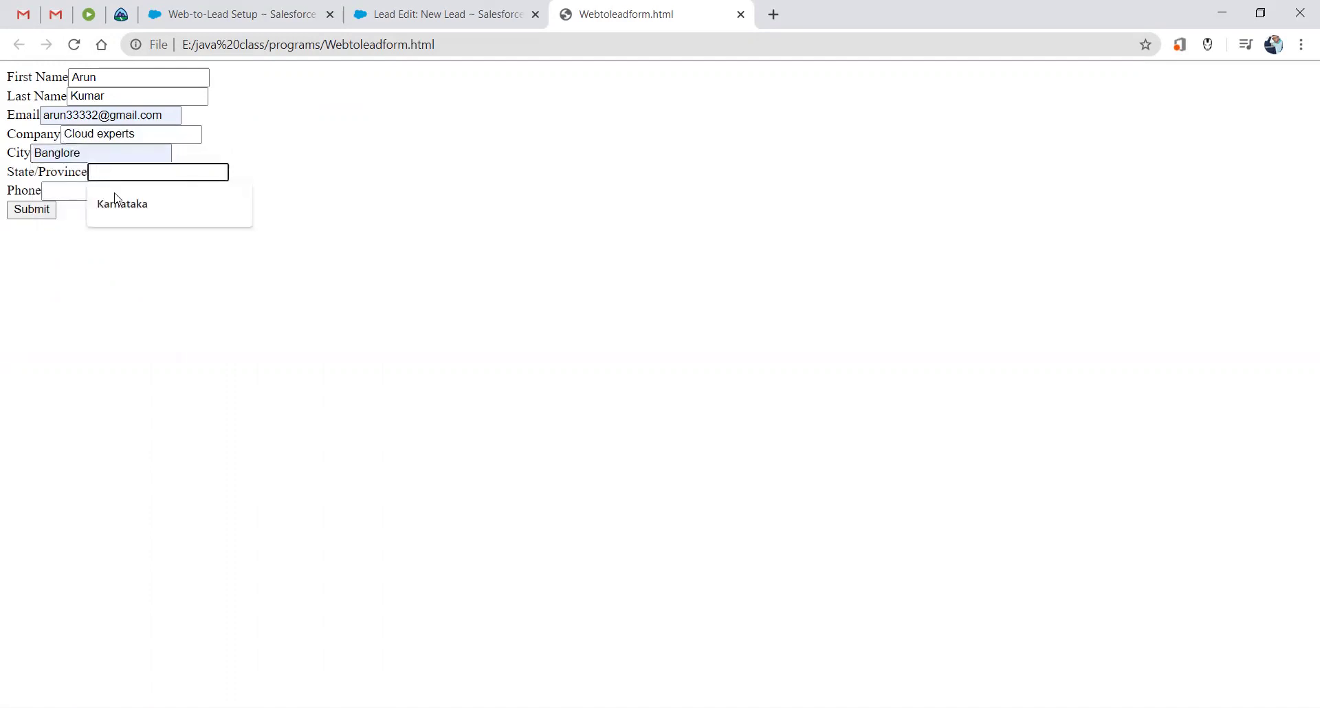
{"action": "left_click", "coordinate": [115, 194]}
{"action": "left_click", "coordinate": [103, 193]}
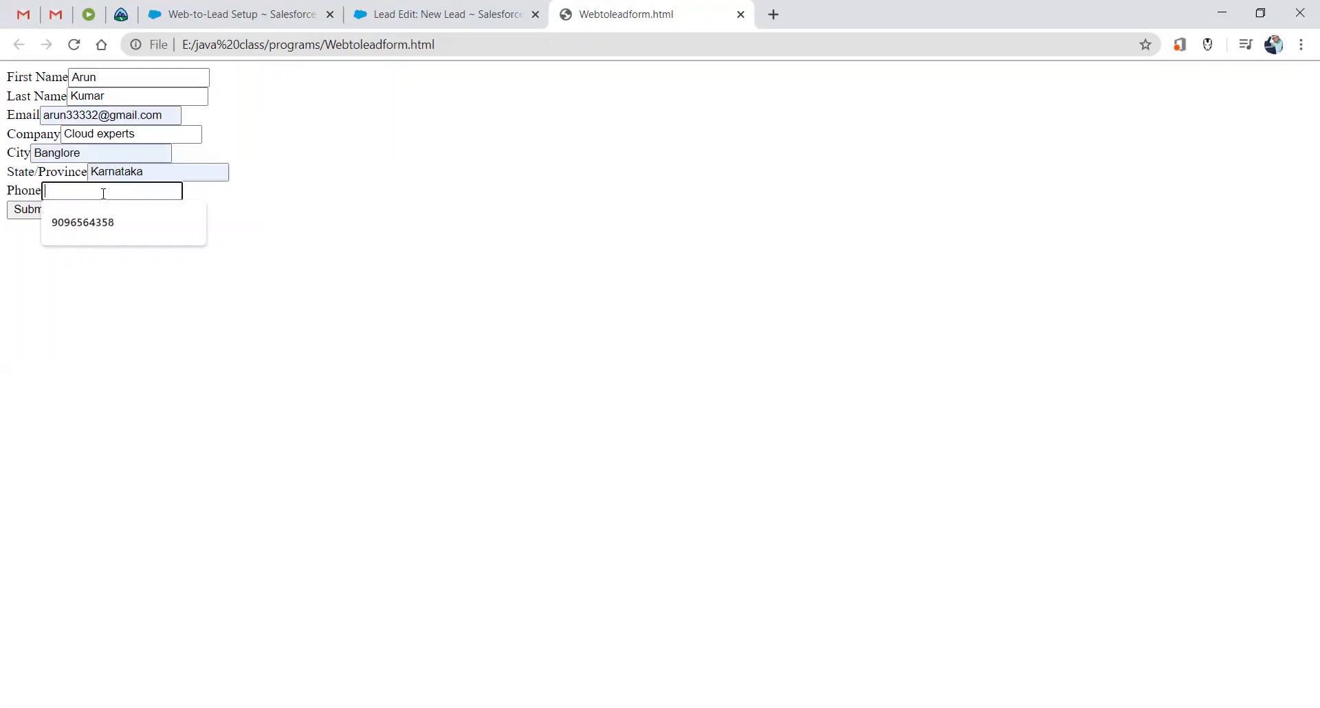
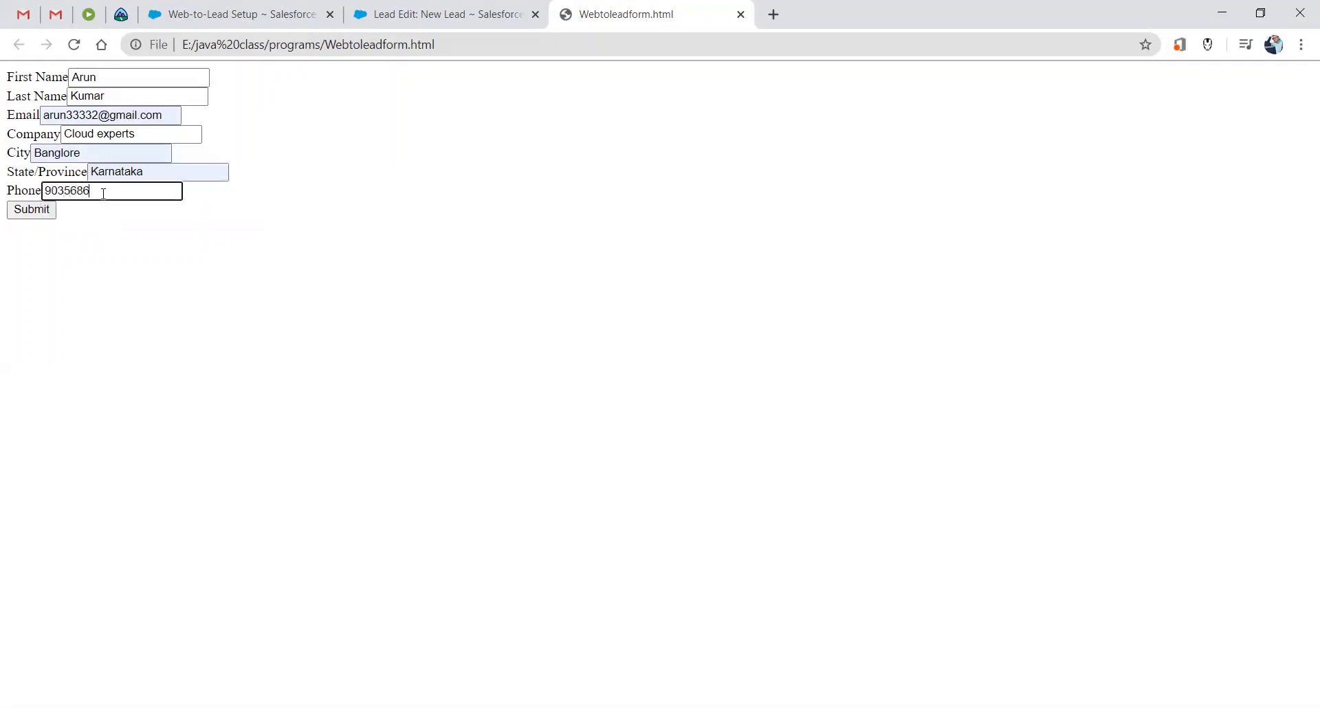
{"action": "left_click", "coordinate": [39, 212]}
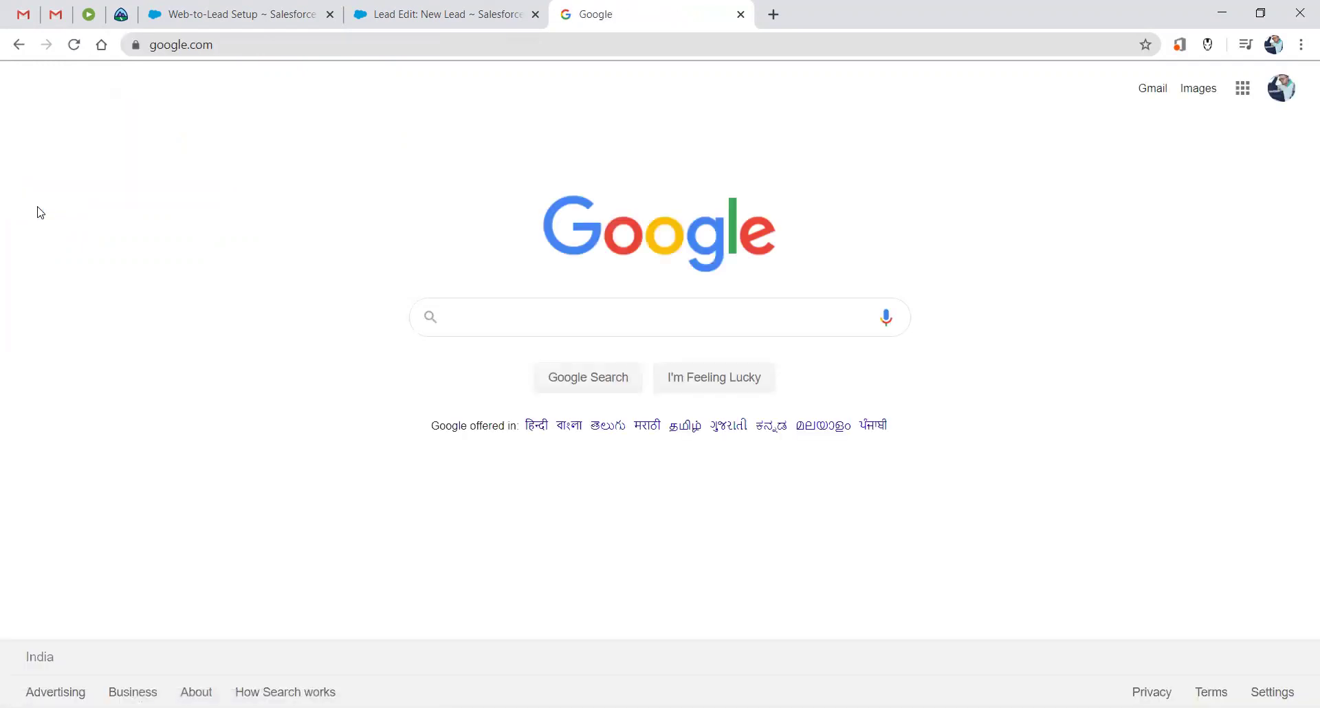
Verify the submission redirected to google.com, then return to the Salesforce New Lead tab.
{"action": "left_click", "coordinate": [209, 46]}
{"action": "left_click_drag", "start_coordinate": [208, 47], "coordinate": [148, 47]}
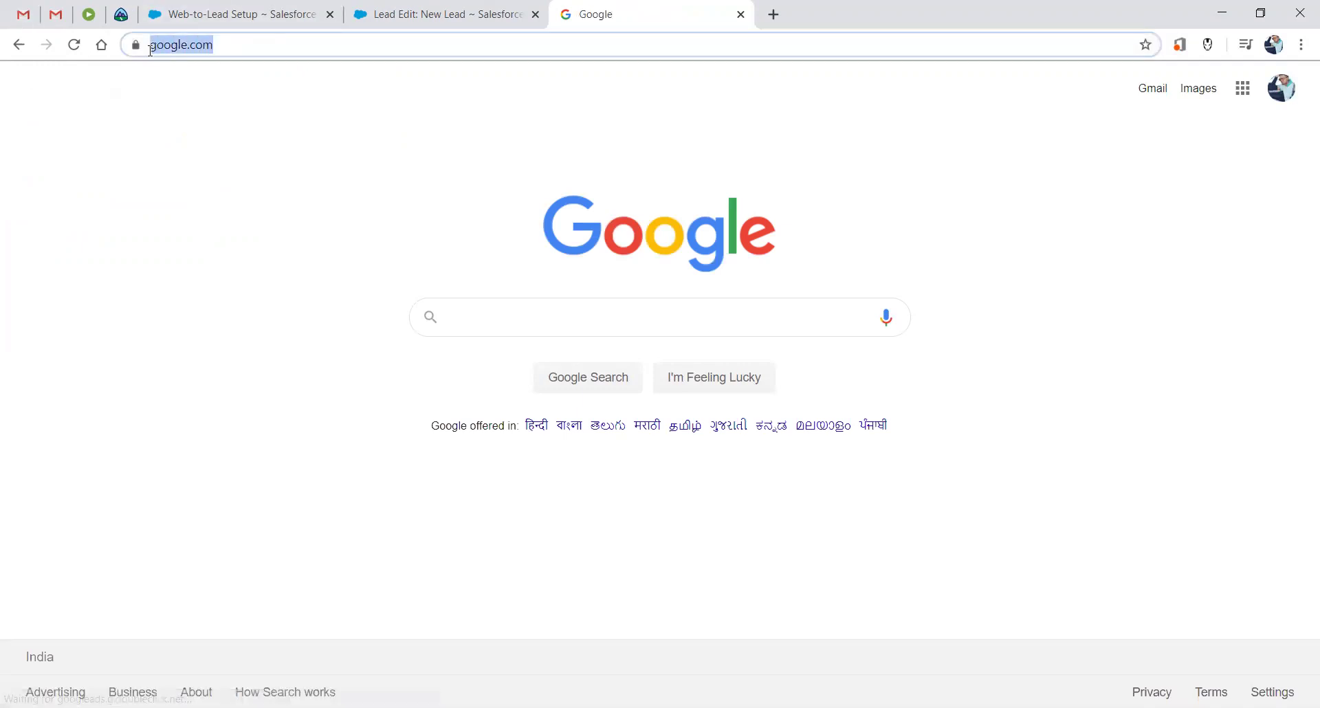
{"action": "left_click", "coordinate": [448, 177]}
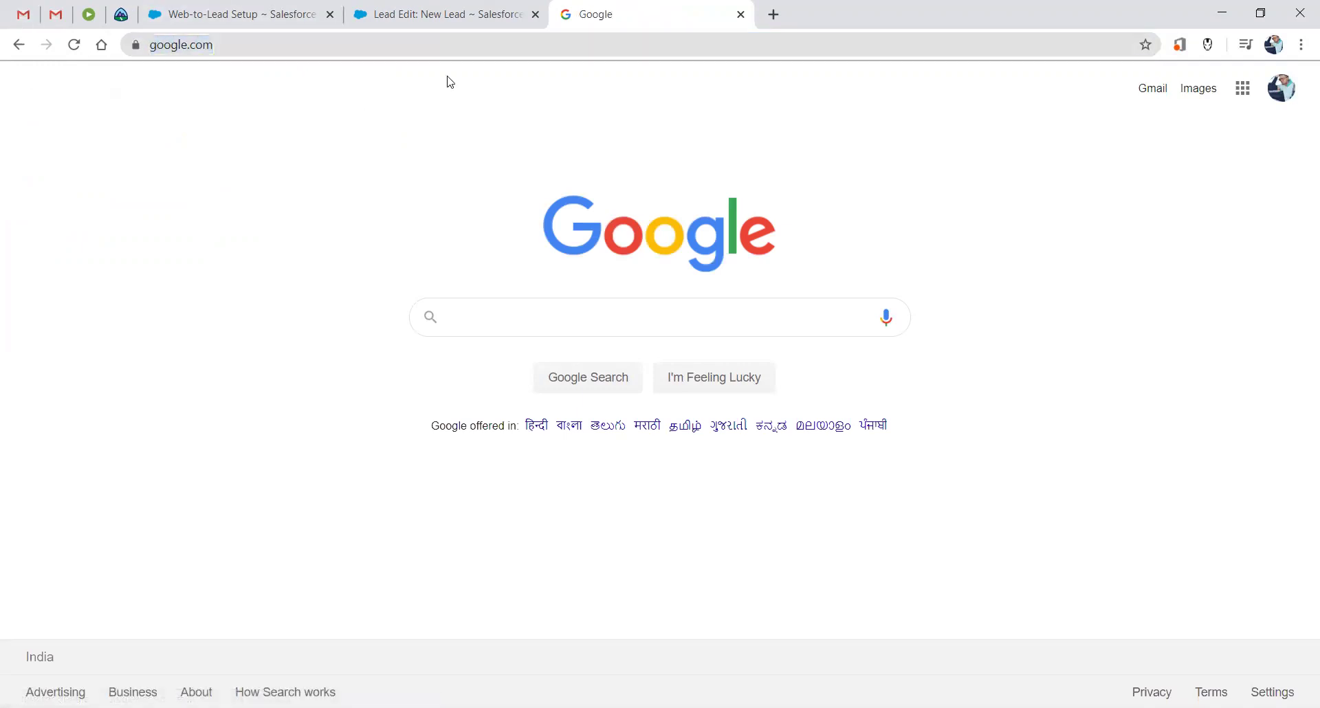
{"action": "left_click", "coordinate": [453, 5]}
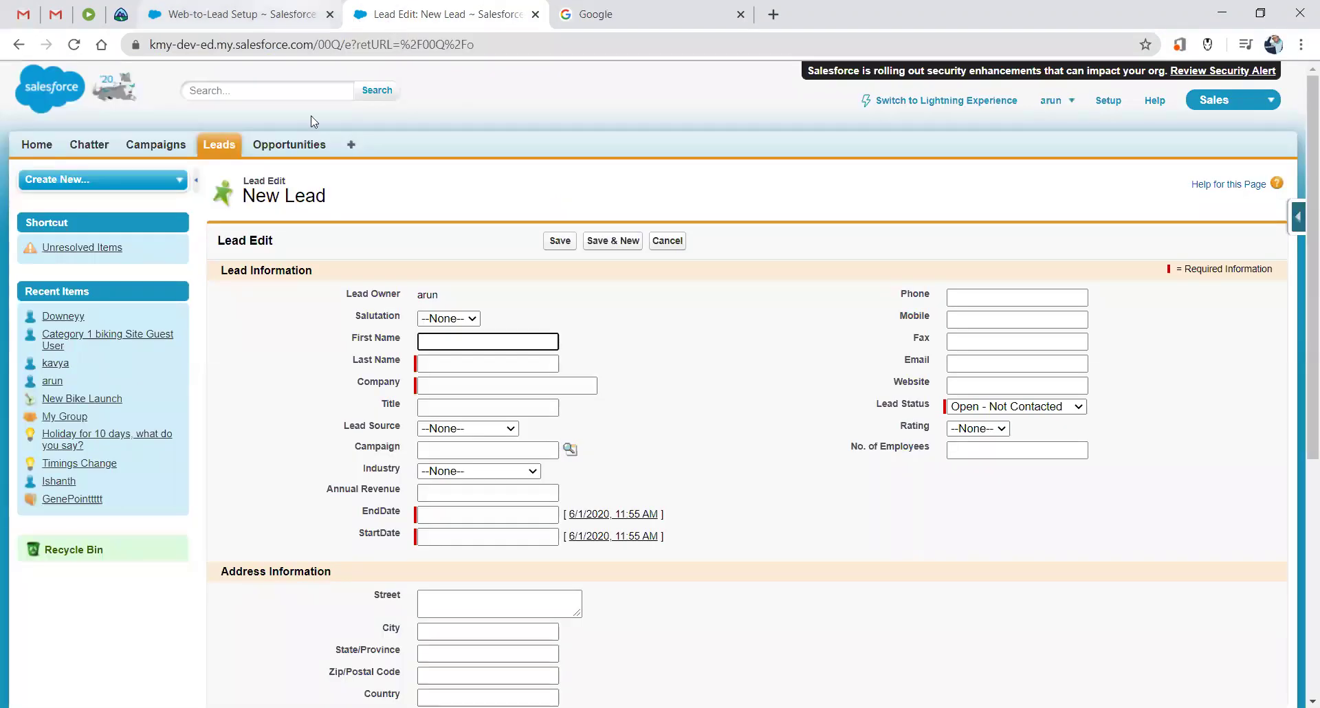
List Today's Leads to find the web-submitted lead from company Cloud experts.
{"action": "left_click", "coordinate": [228, 147]}
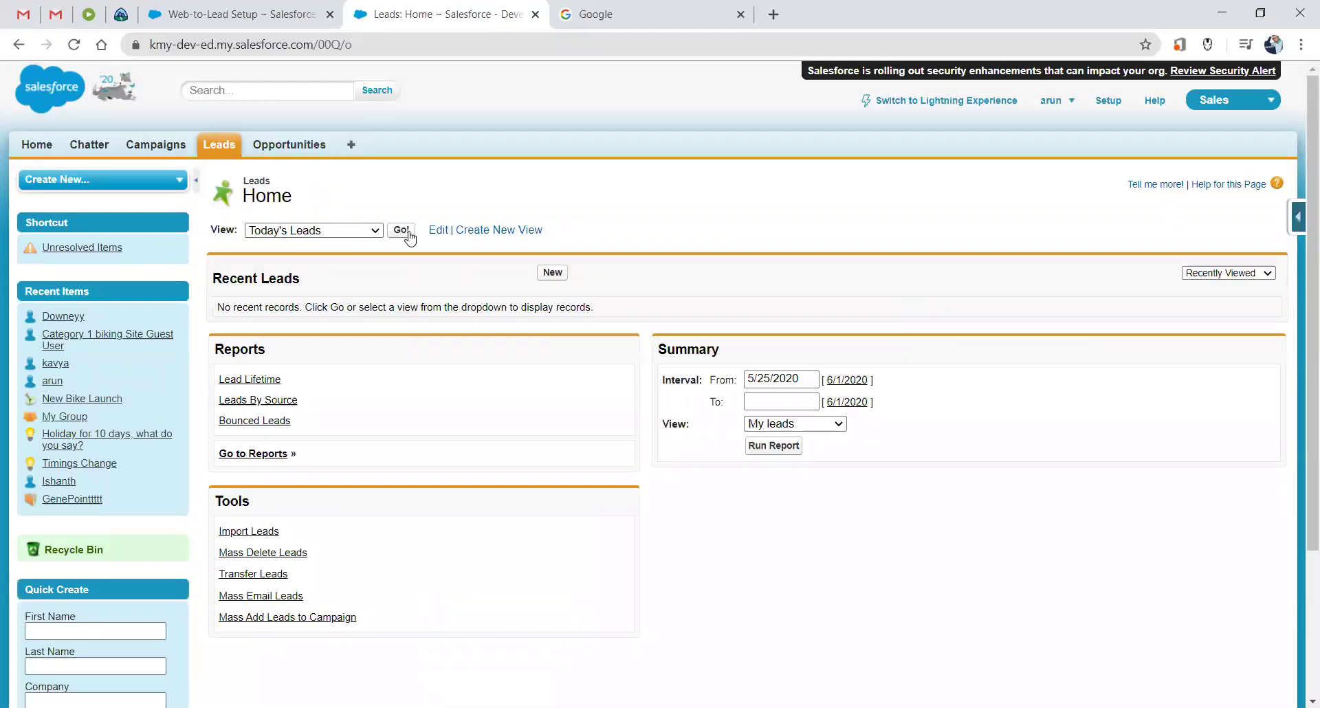
{"action": "left_click", "coordinate": [402, 231]}
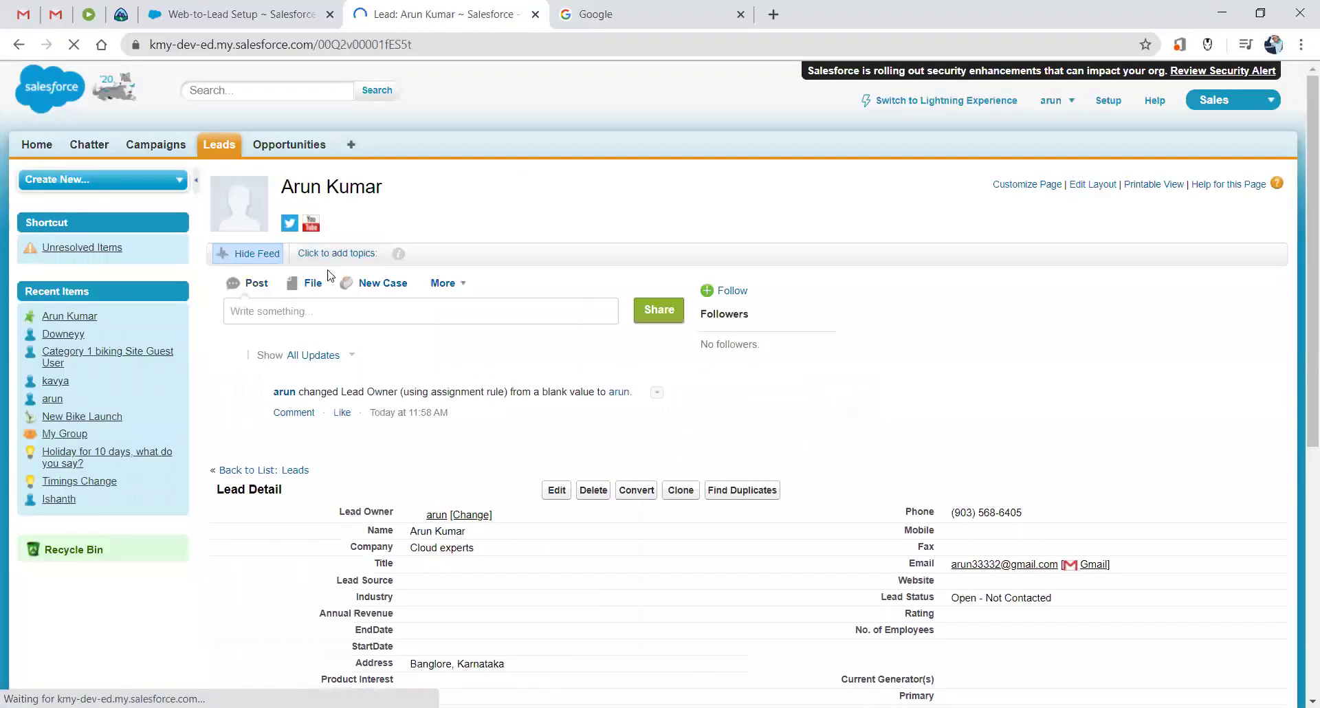
{"action": "scroll", "coordinate": [328, 275], "scroll_direction": "down", "scroll_amount": 1}
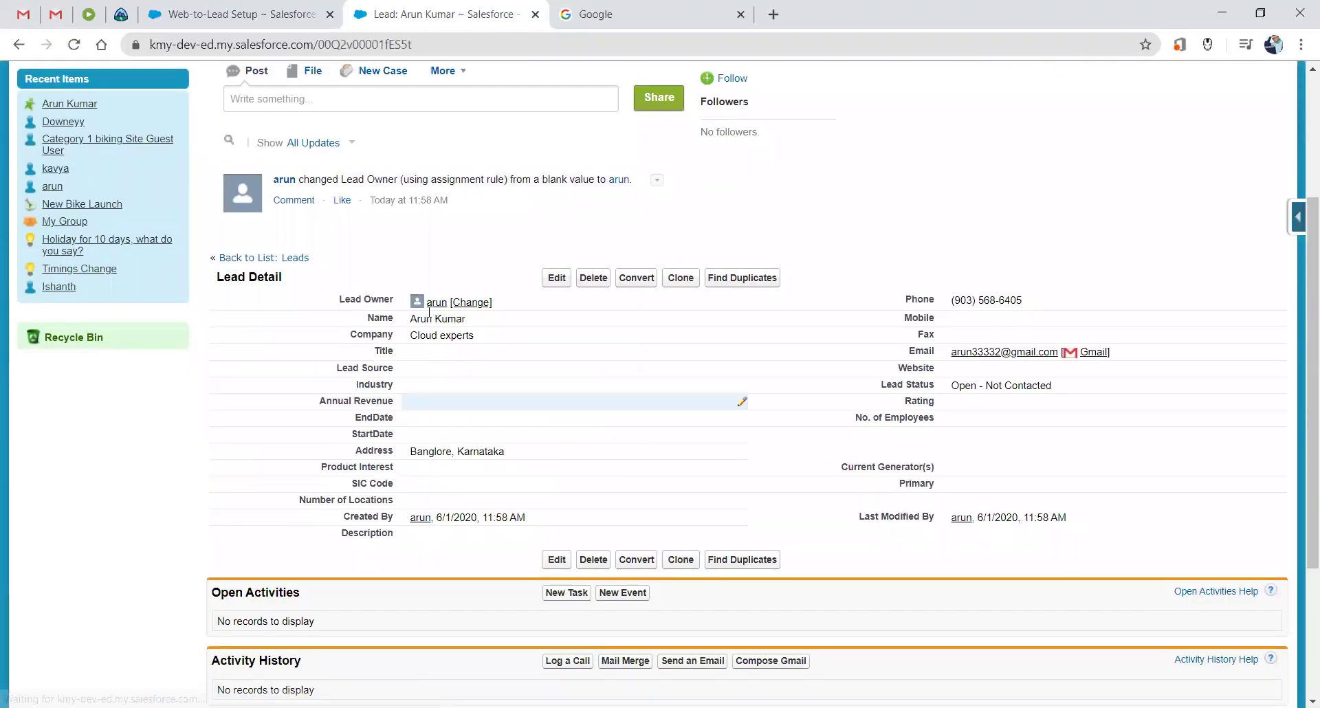
Open the lead's Name and Address fields for inline editing, leaving the name unchanged.
{"action": "double_click", "coordinate": [480, 320]}
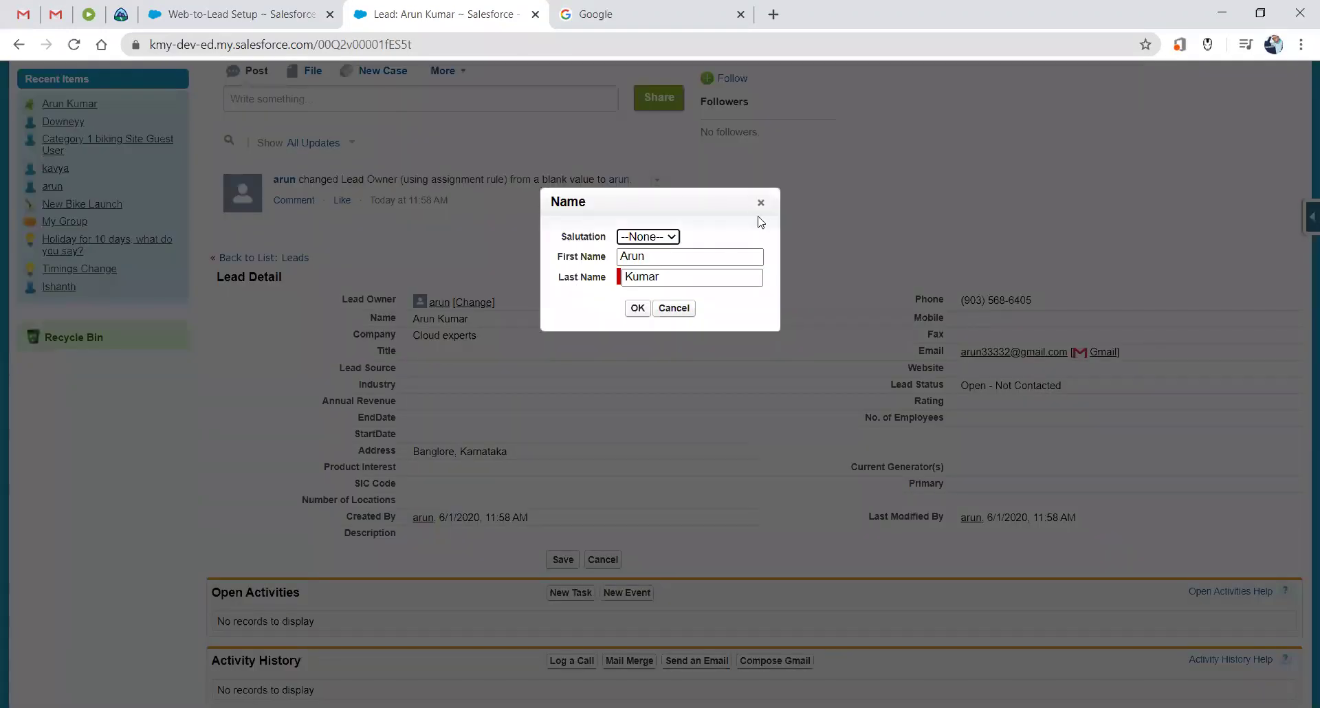
{"action": "left_click", "coordinate": [761, 208]}
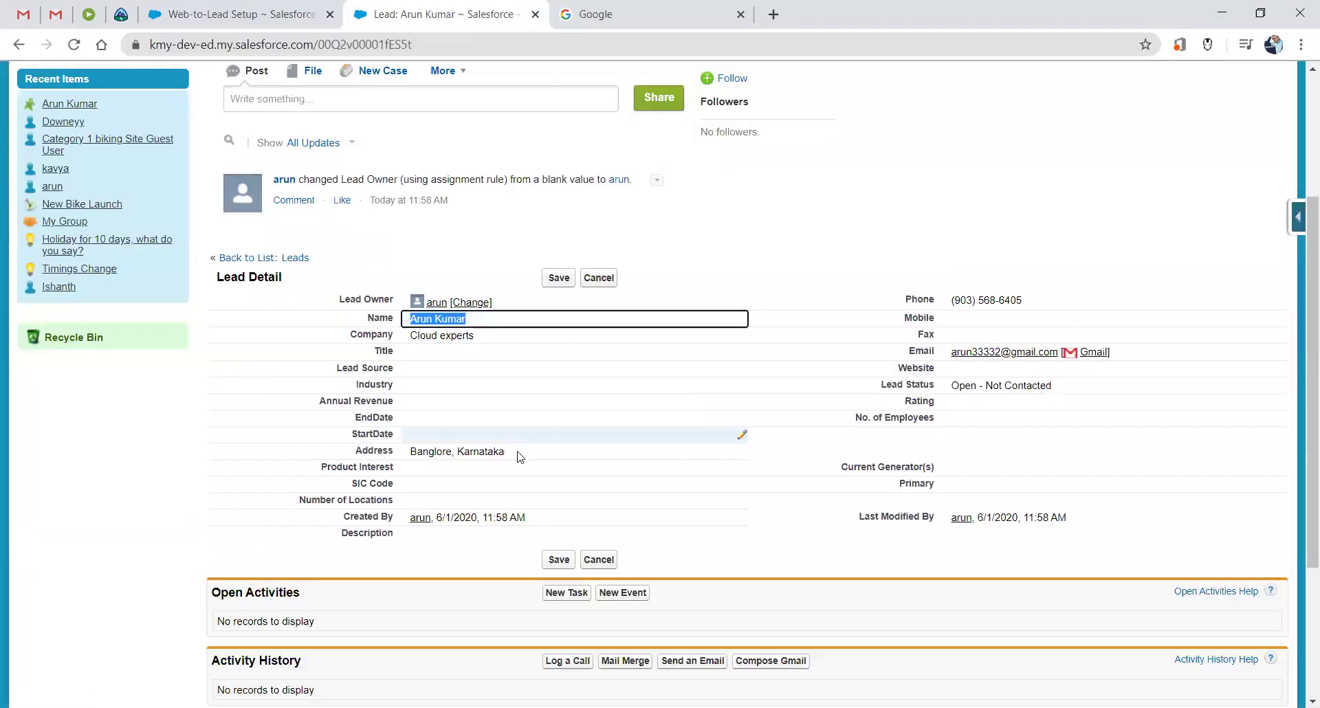
{"action": "double_click", "coordinate": [520, 455]}
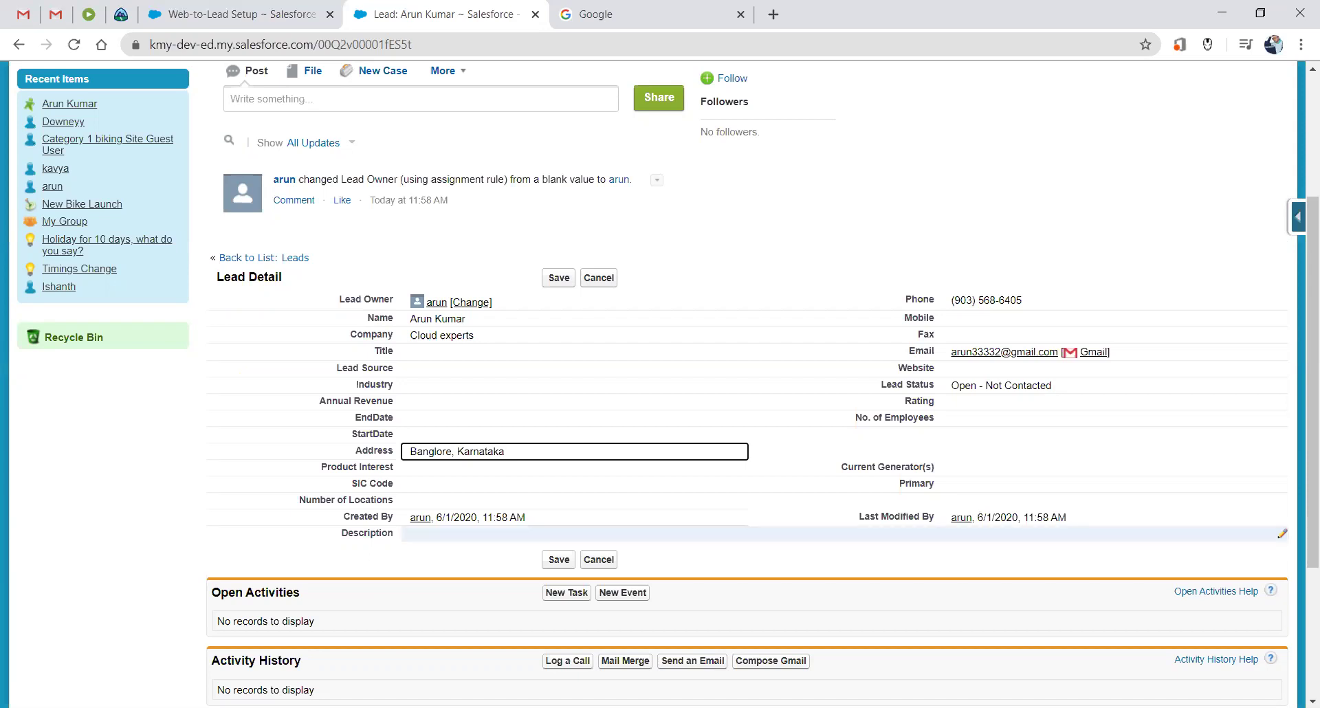
{"action": "scroll", "coordinate": [881, 488], "scroll_direction": "up", "scroll_amount": 1}
{"action": "scroll", "coordinate": [881, 488], "scroll_direction": "up", "scroll_amount": 1}
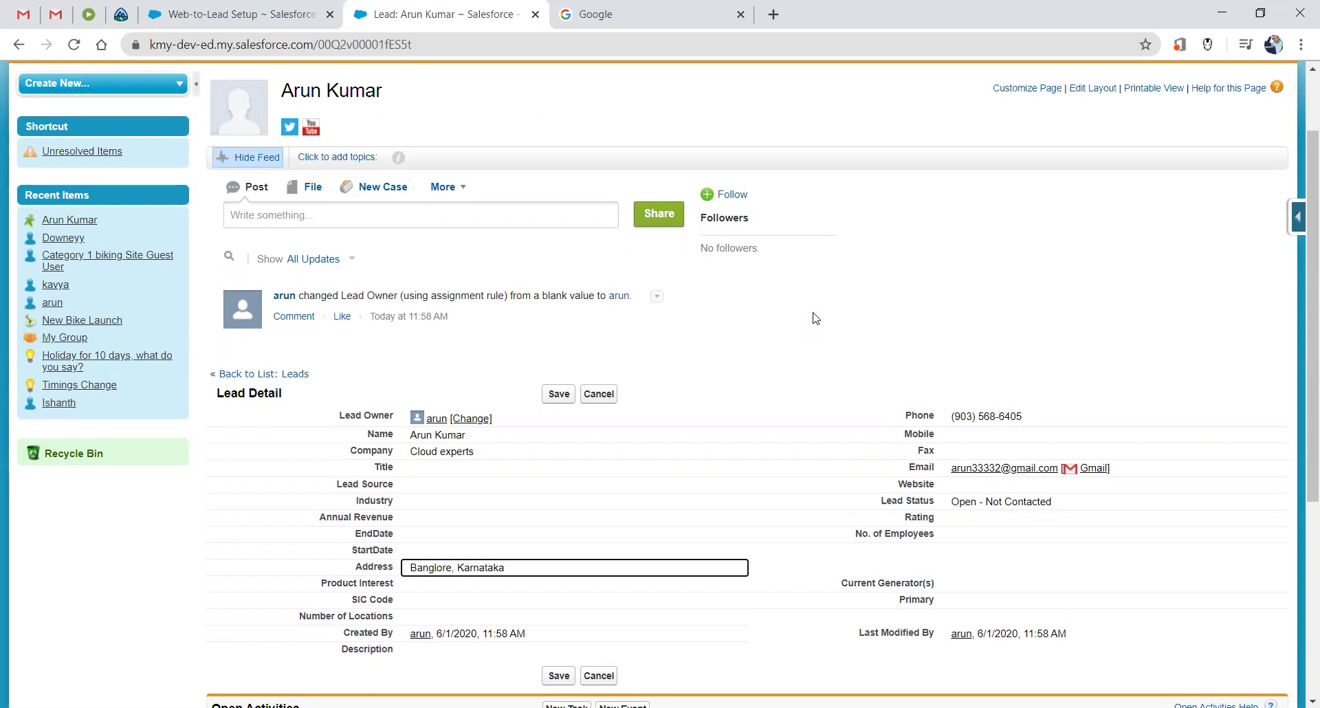
{"action": "scroll", "coordinate": [770, 275], "scroll_direction": "up", "scroll_amount": 2}
{"action": "left_click", "coordinate": [708, 238]}
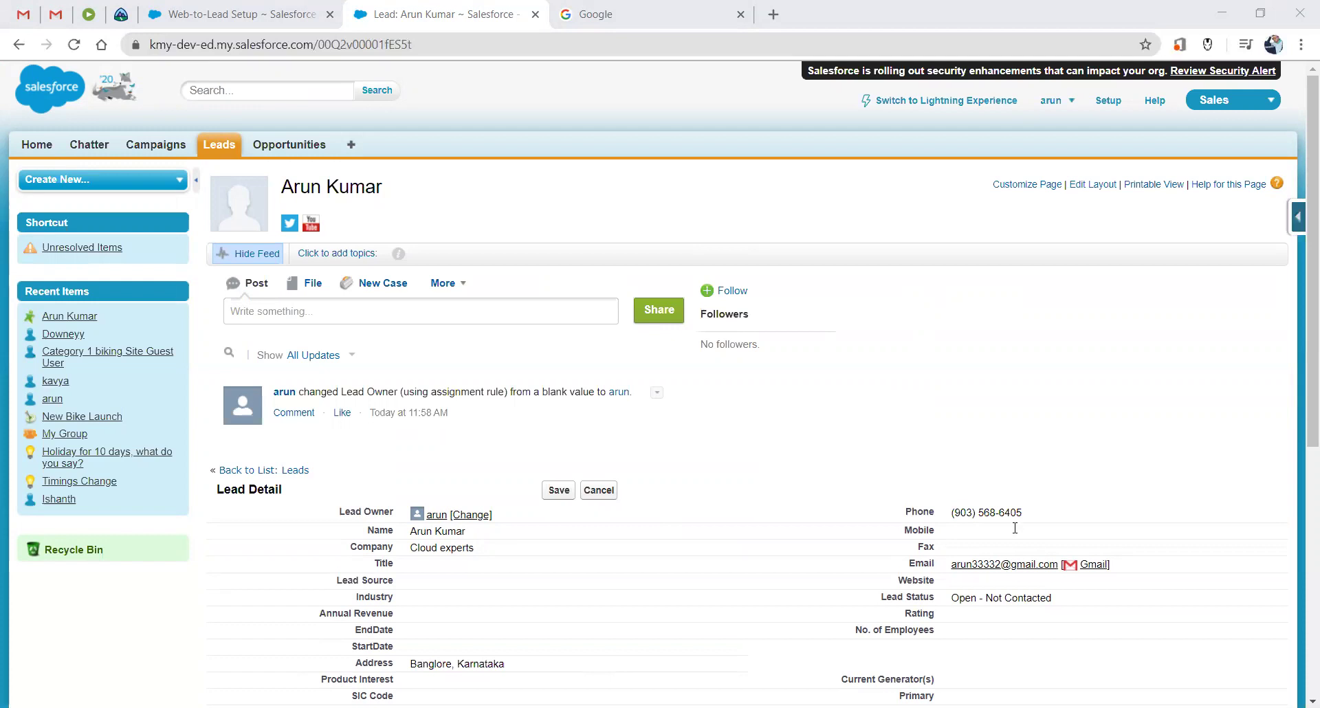
{"action": "key", "text": "alt+Tab"}
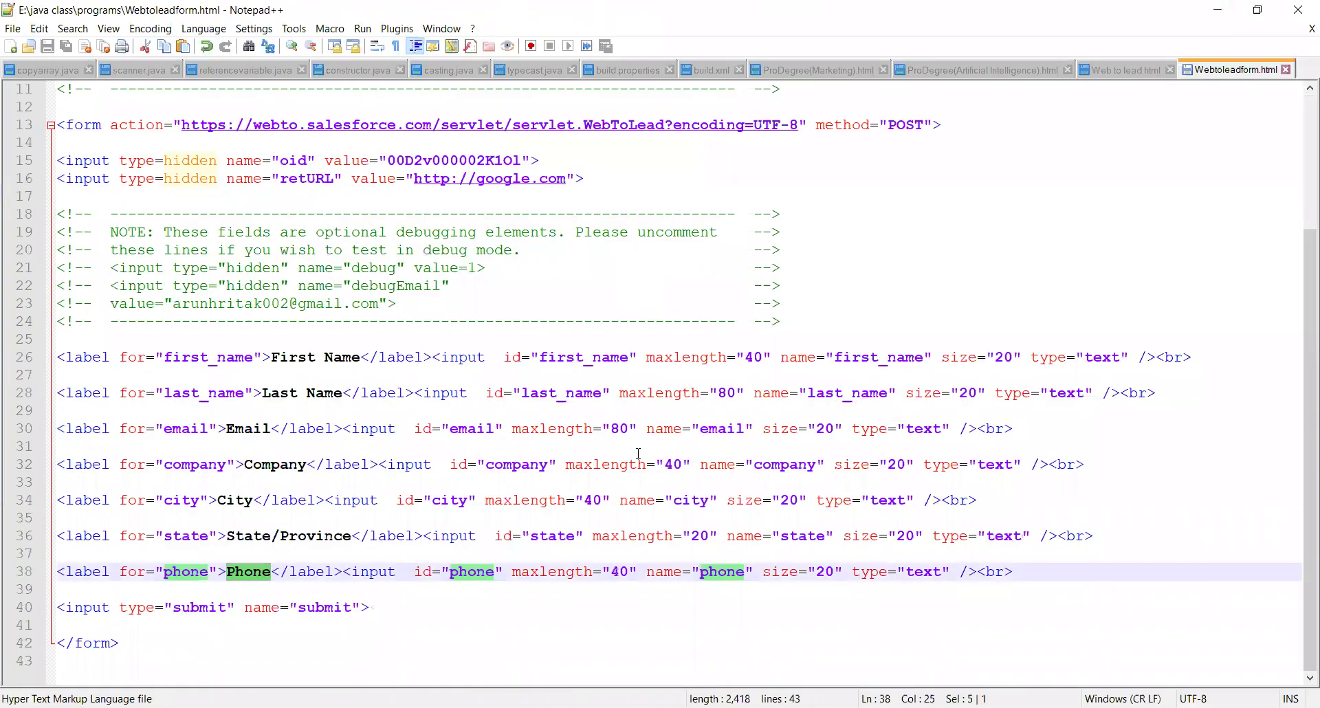
{"action": "scroll", "coordinate": [638, 454], "scroll_direction": "up", "scroll_amount": 4}
{"action": "scroll", "coordinate": [638, 454], "scroll_direction": "down", "scroll_amount": 4}
{"action": "key", "text": "alt+Tab"}
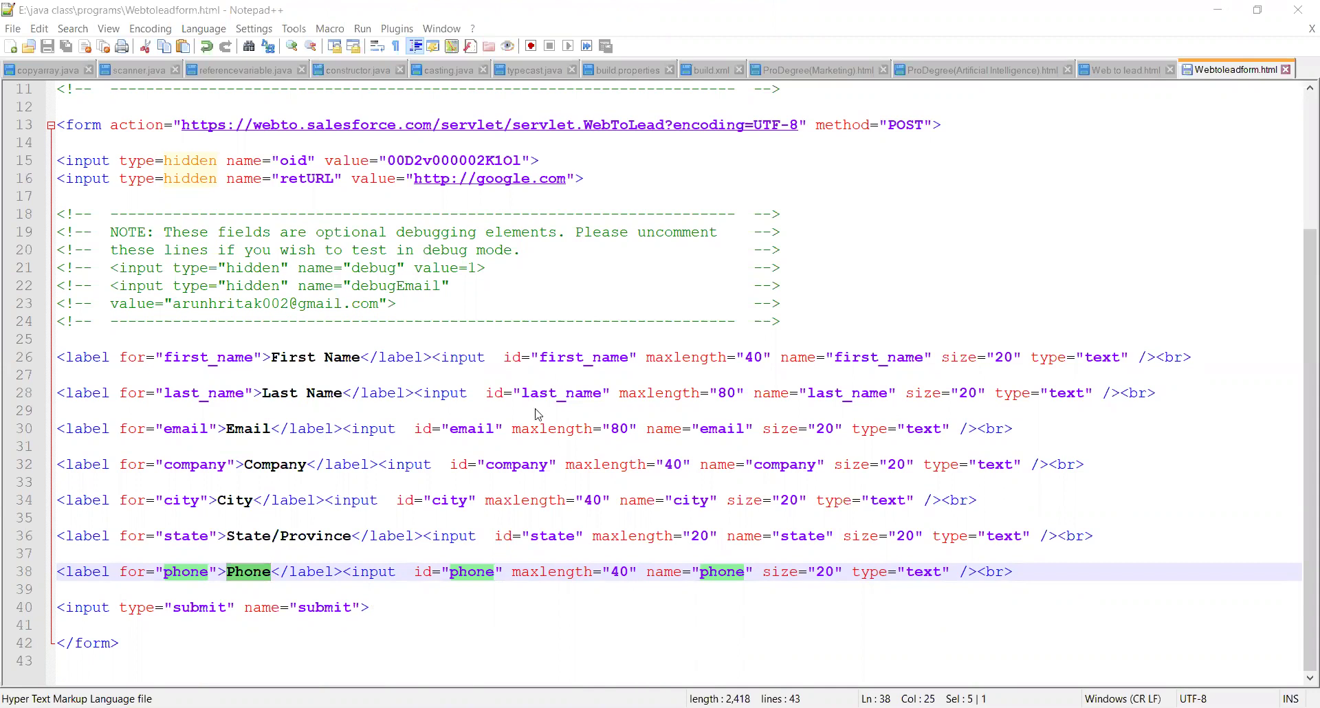
{"action": "key", "text": "alt+Tab"}
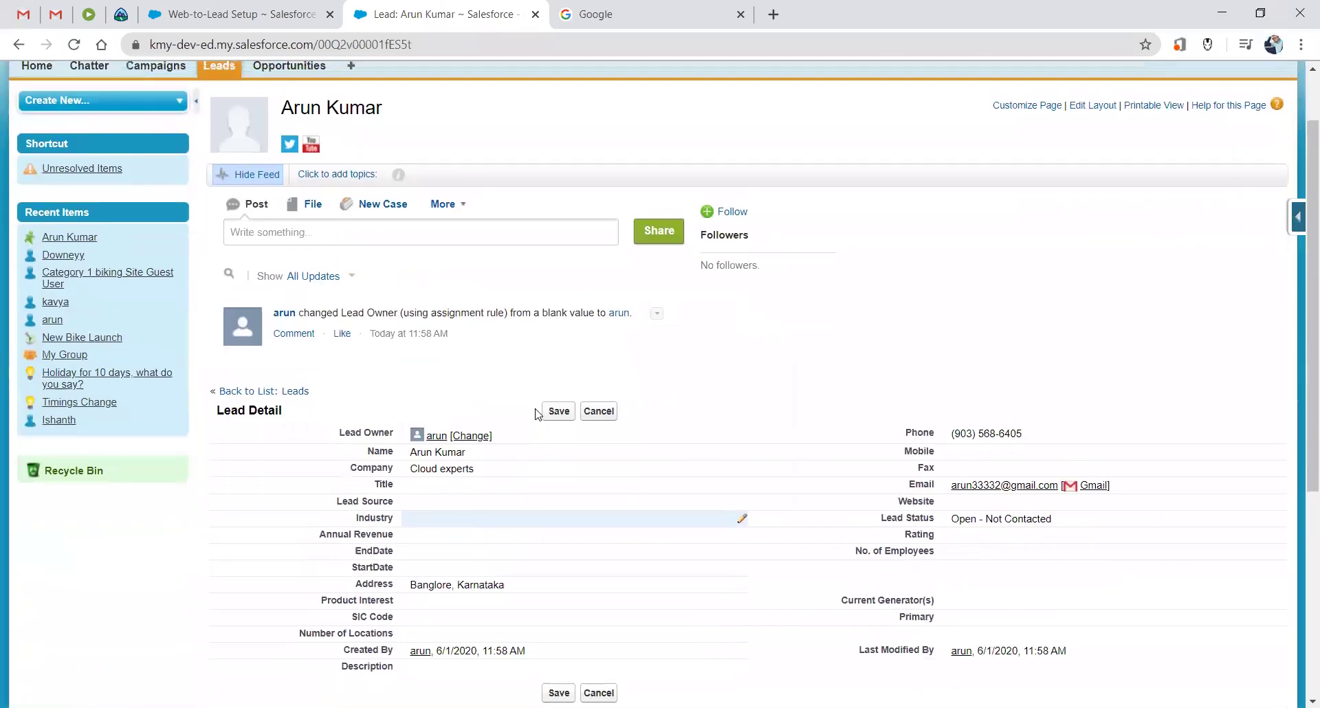
{"action": "scroll", "coordinate": [539, 414], "scroll_direction": "down", "scroll_amount": 4}
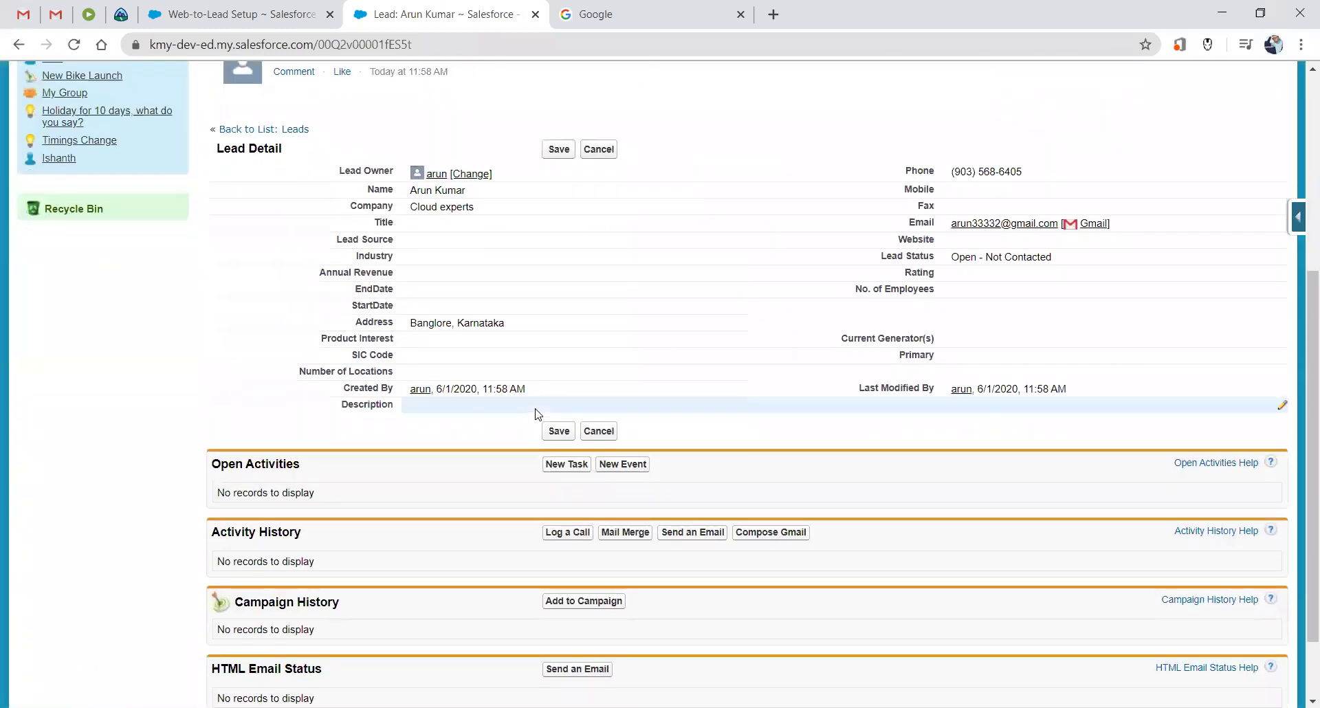